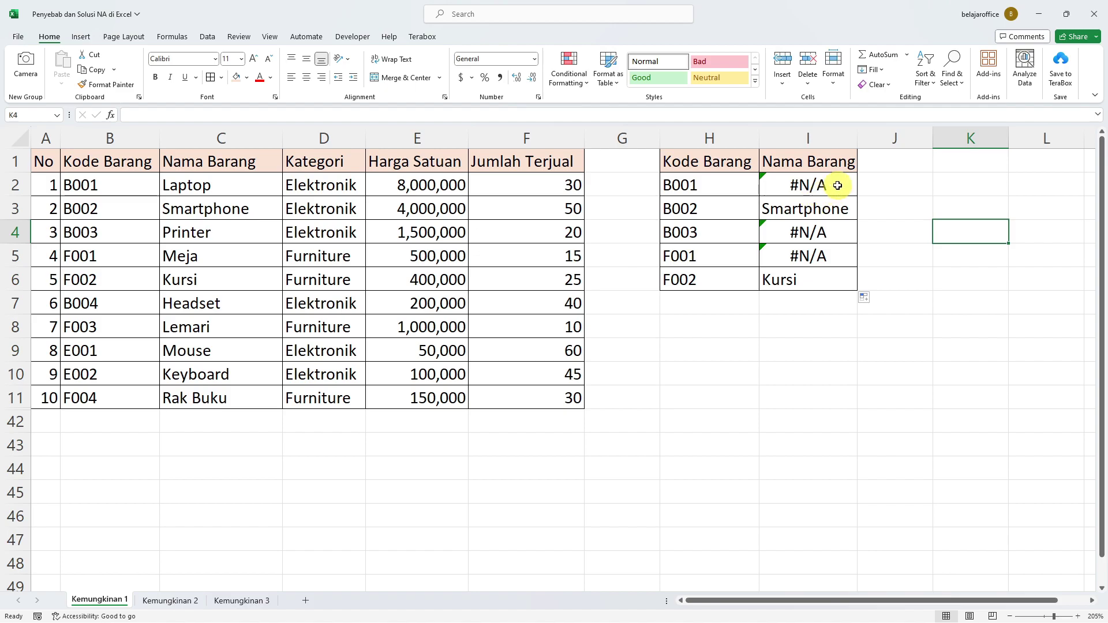
Step: Inspect the I2 and I4 lookup formulas and look over the Kemungkinan 2 and 3 sheets
double_click(838, 185)
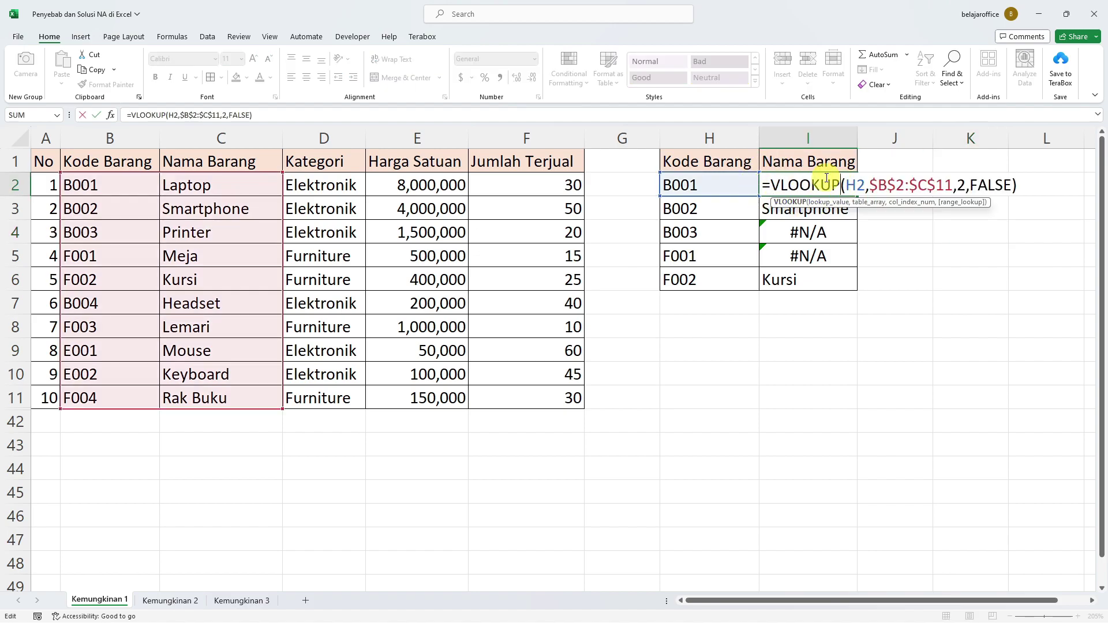
left_click(823, 233)
double_click(824, 232)
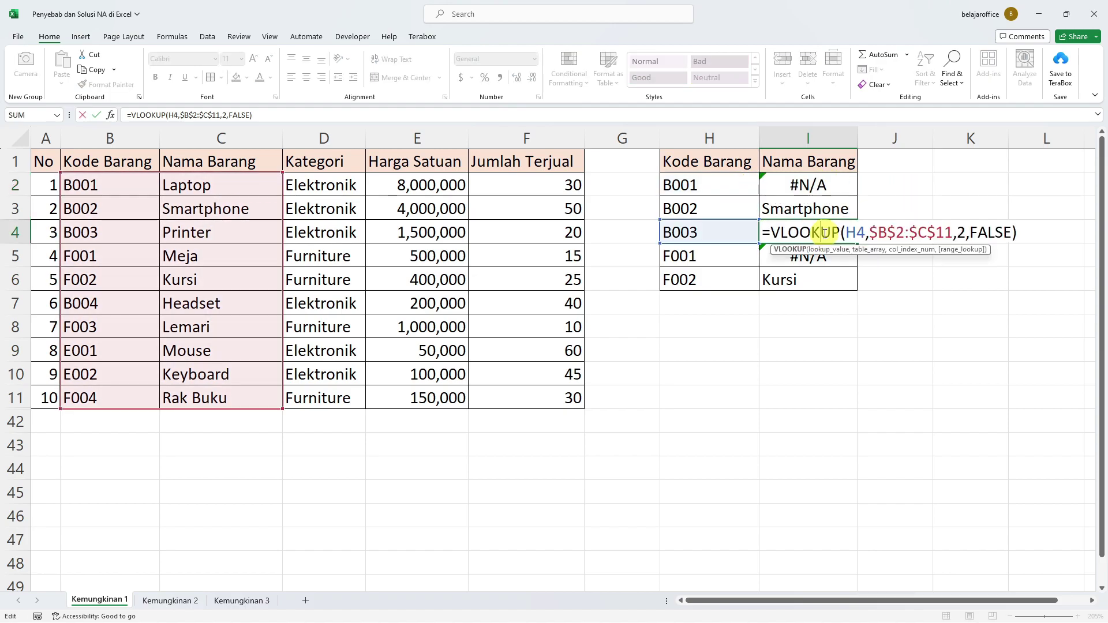
key("Escape")
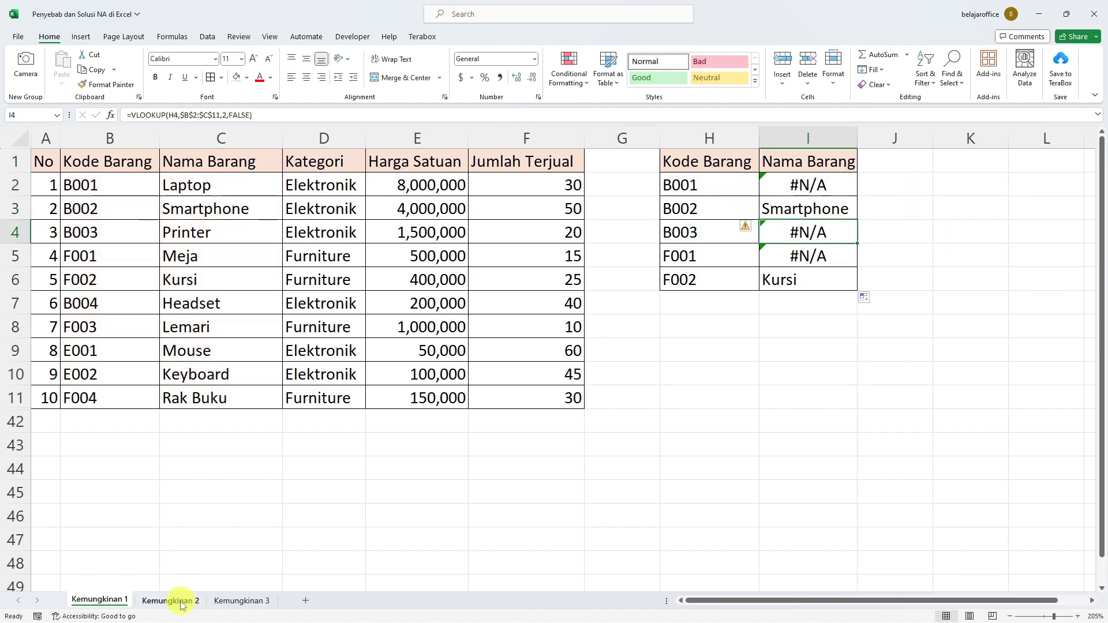
left_click(181, 603)
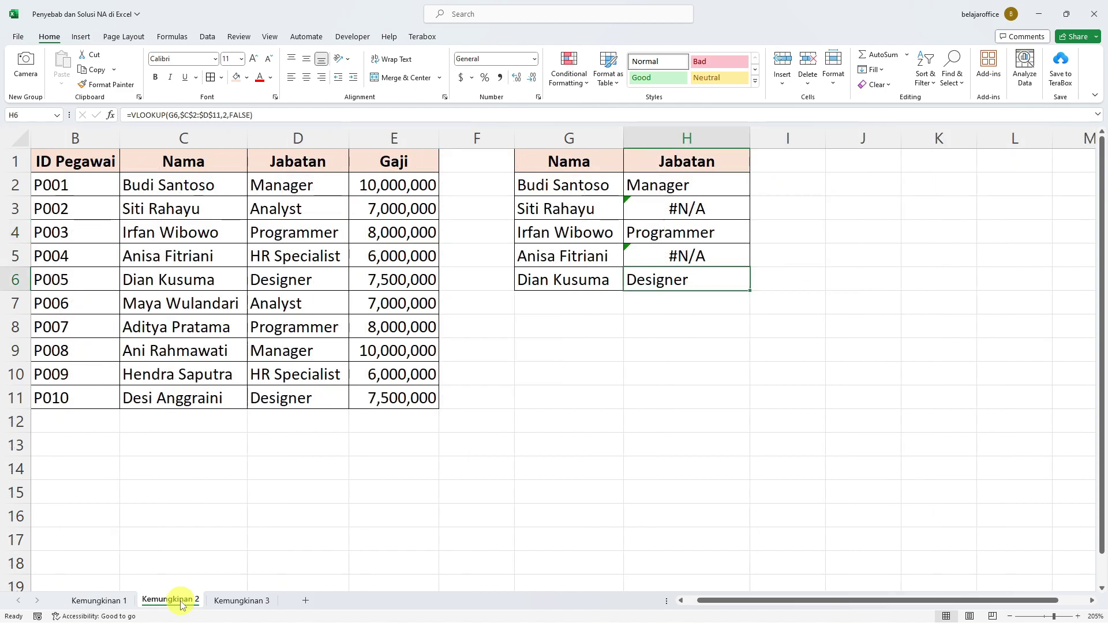
left_click(220, 602)
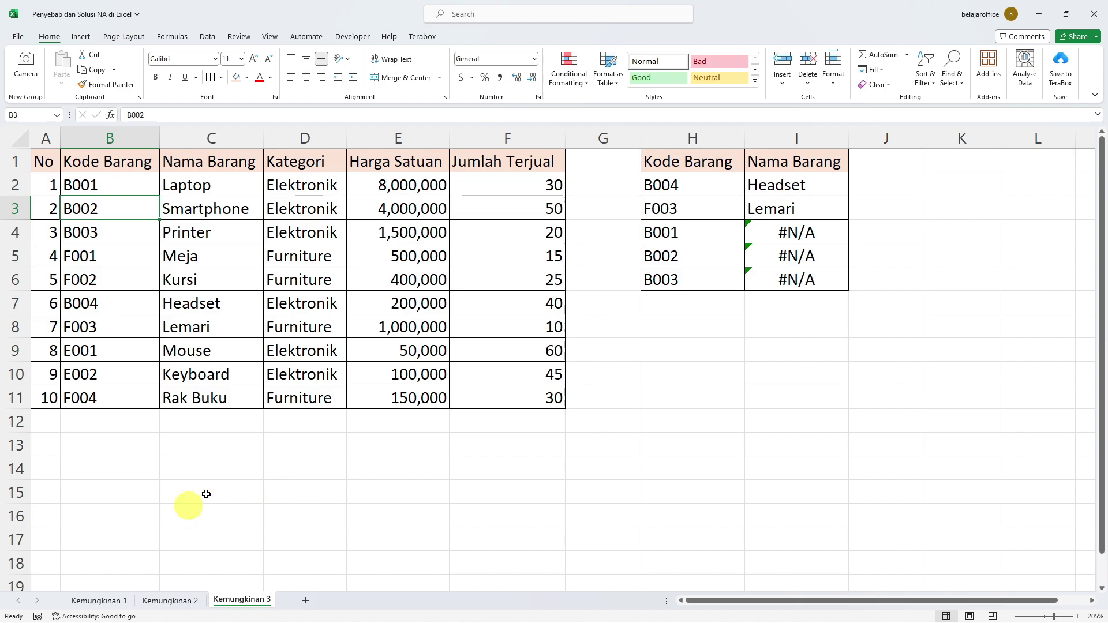
left_click(103, 600)
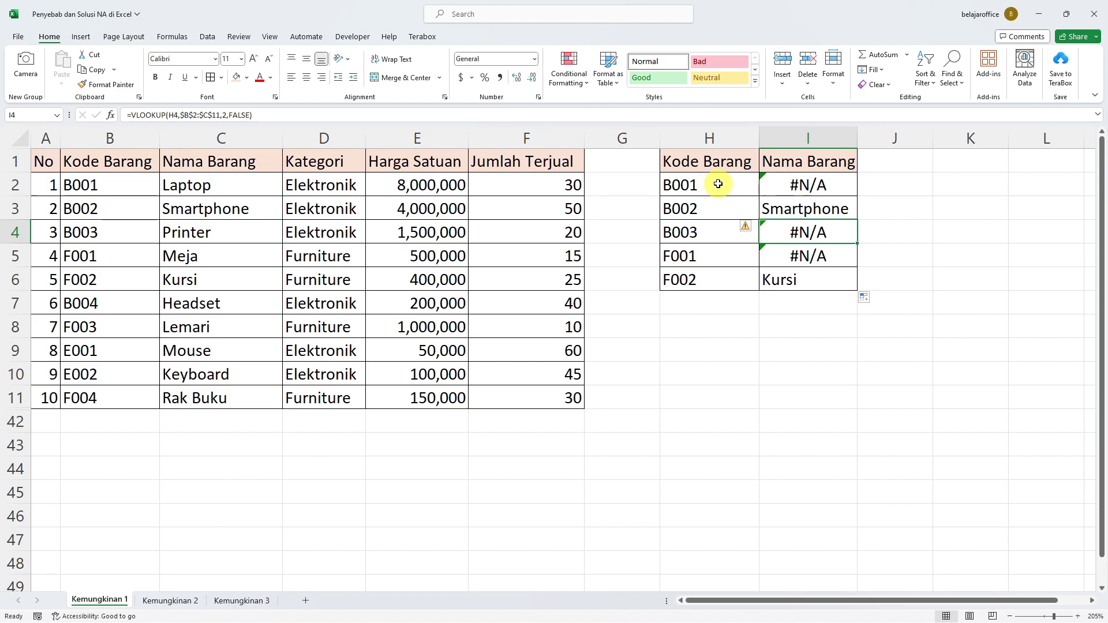
Step: Test removing the trailing space from B001 in H2, then undo the edit
left_click(718, 183)
double_click(762, 179)
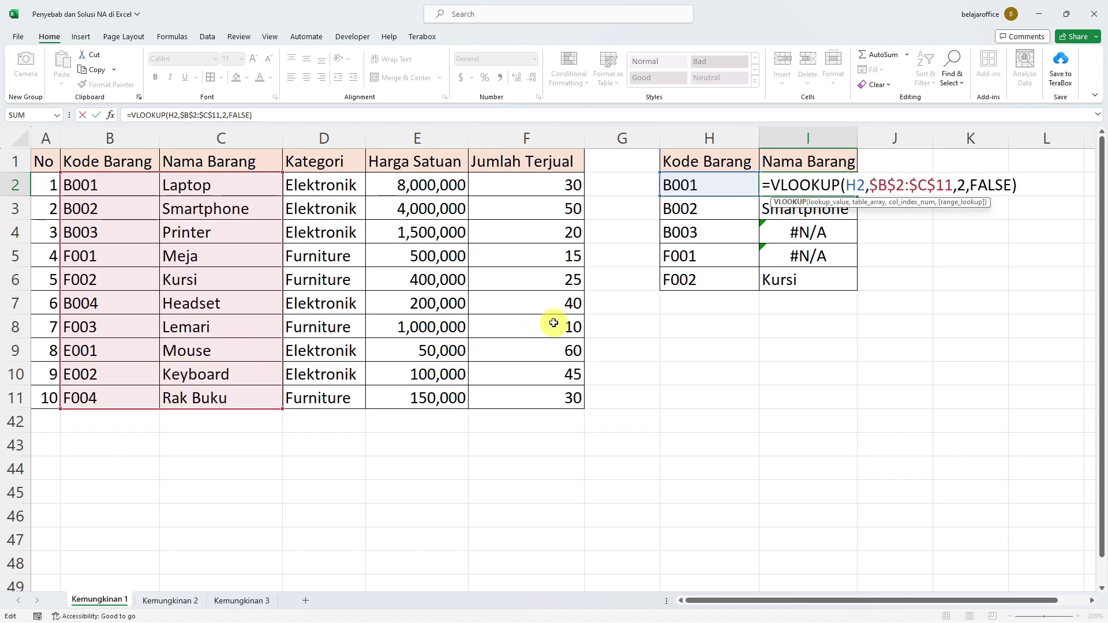
key("ctrl+Return")
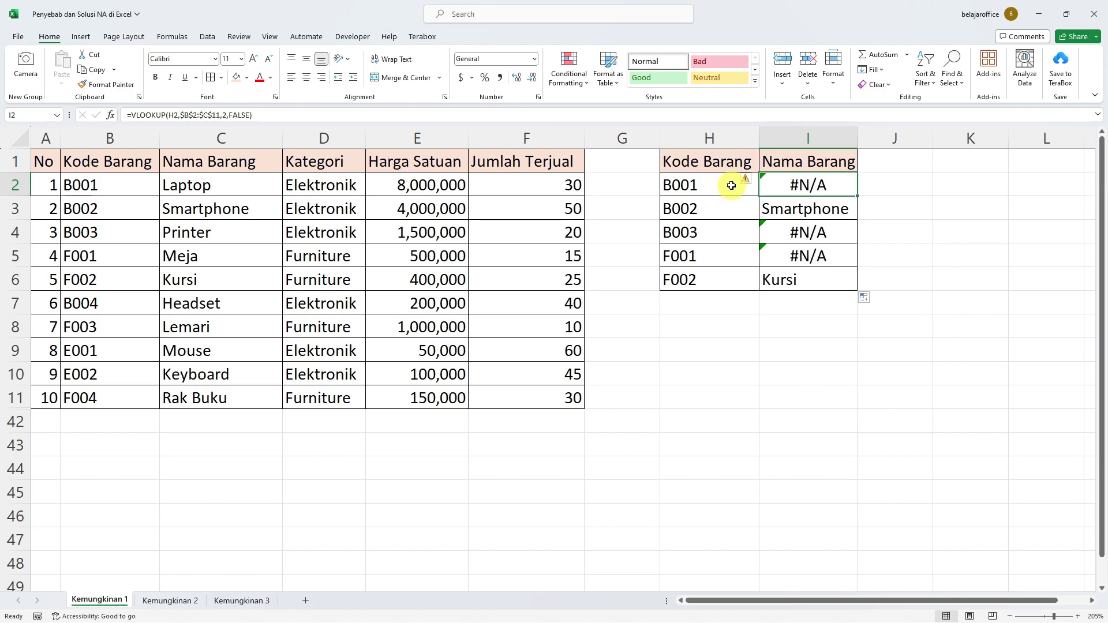
double_click(731, 186)
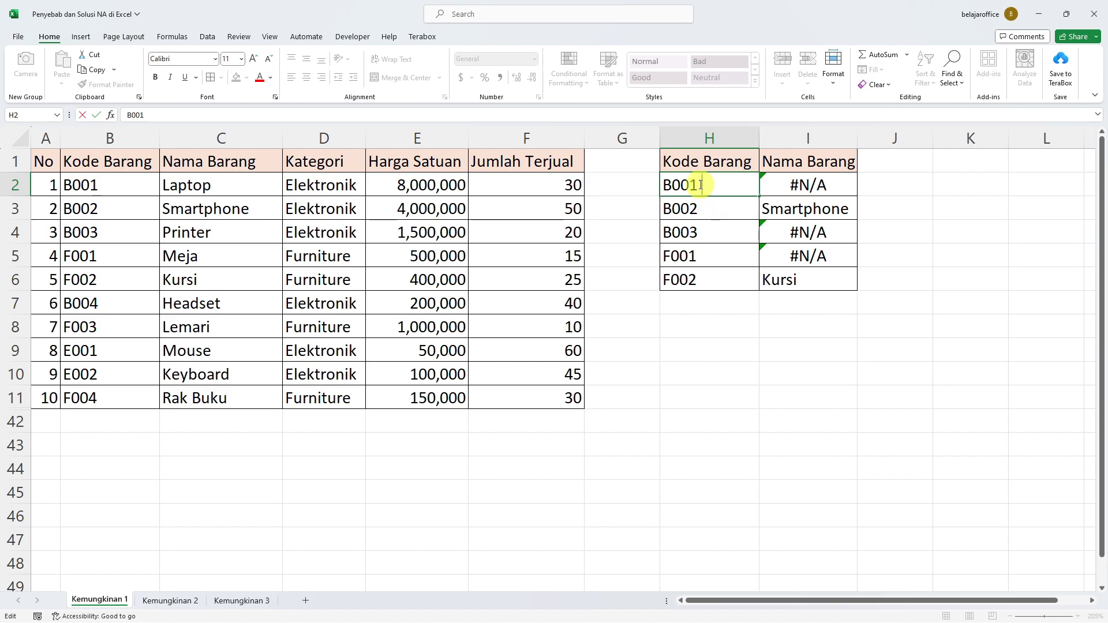
left_click_drag(698, 185, 714, 185)
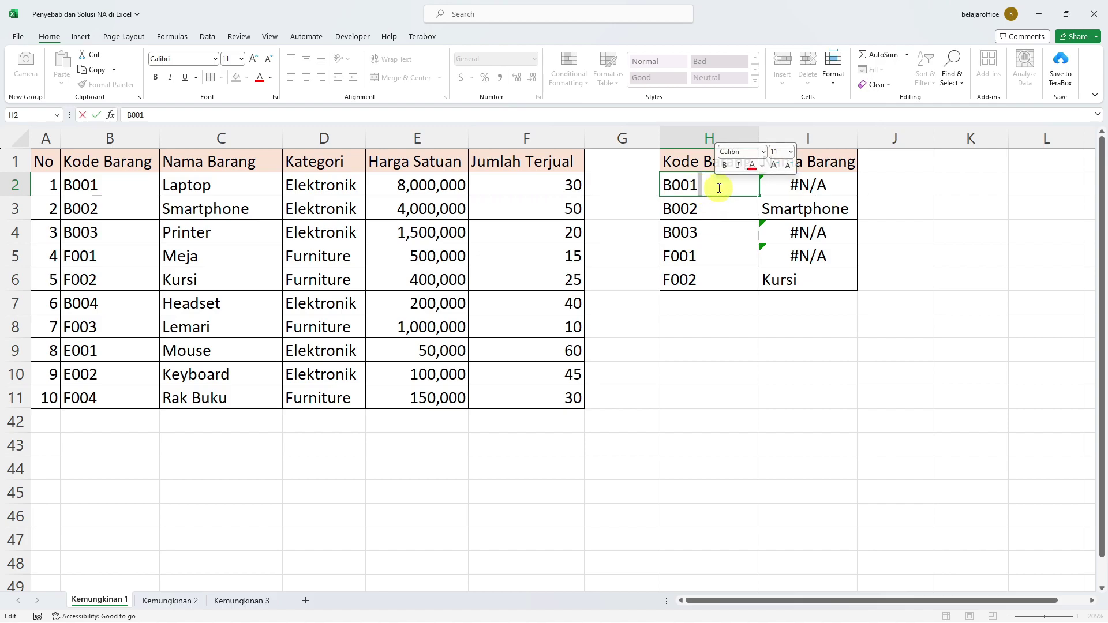
key("Escape")
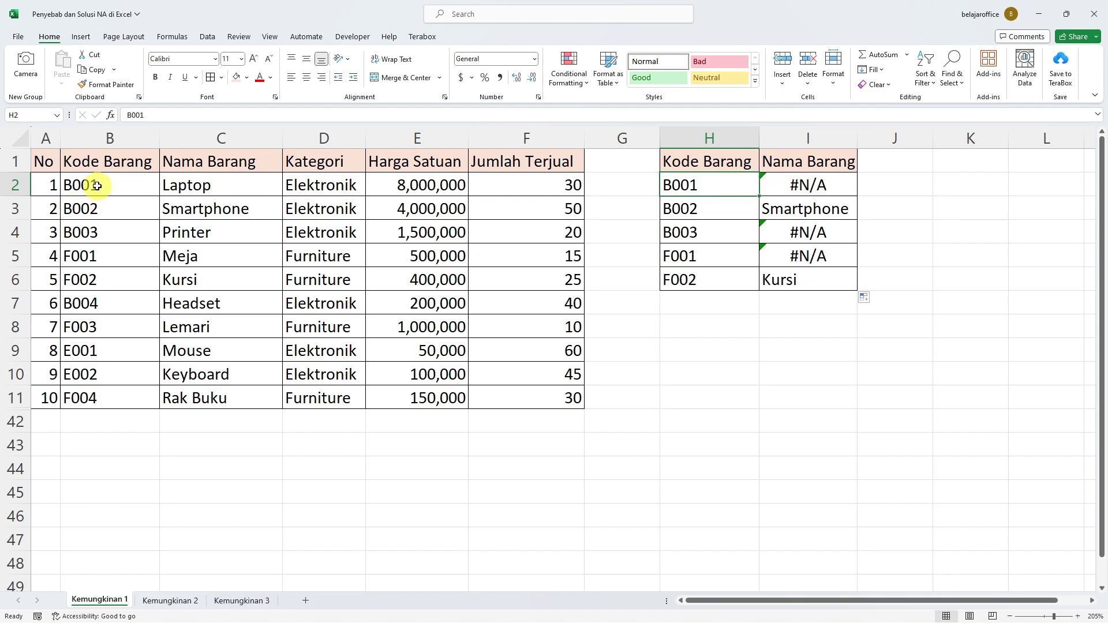
double_click(739, 185)
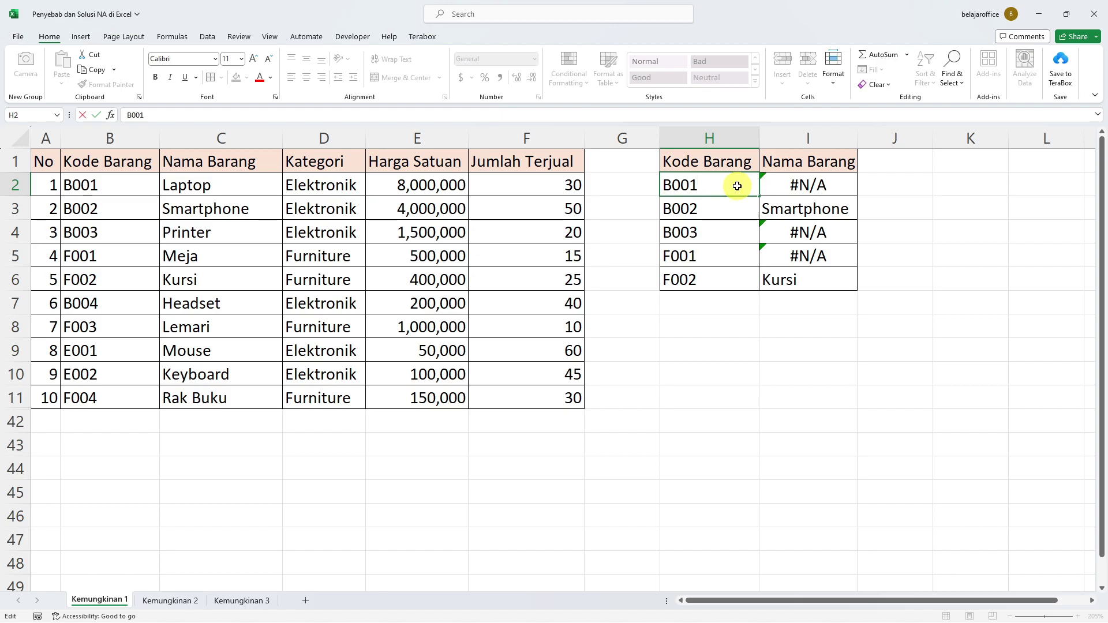
key("Return")
key("ctrl+z")
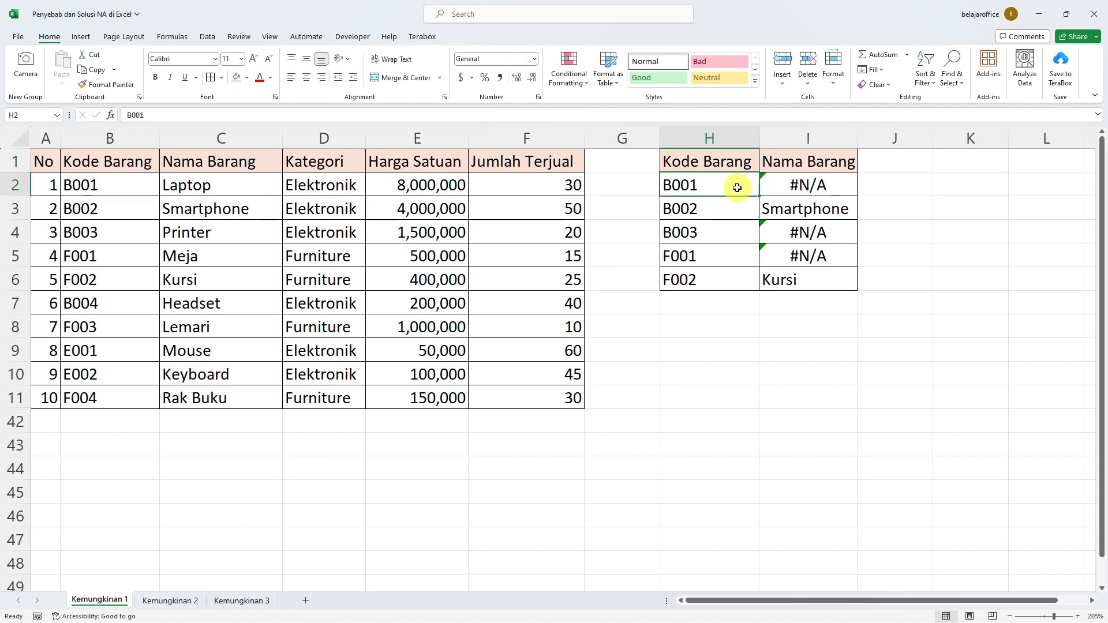
Step: Replace every space in the H2:H6 codes with nothing using Find and Replace
left_click_drag(738, 187, 721, 277)
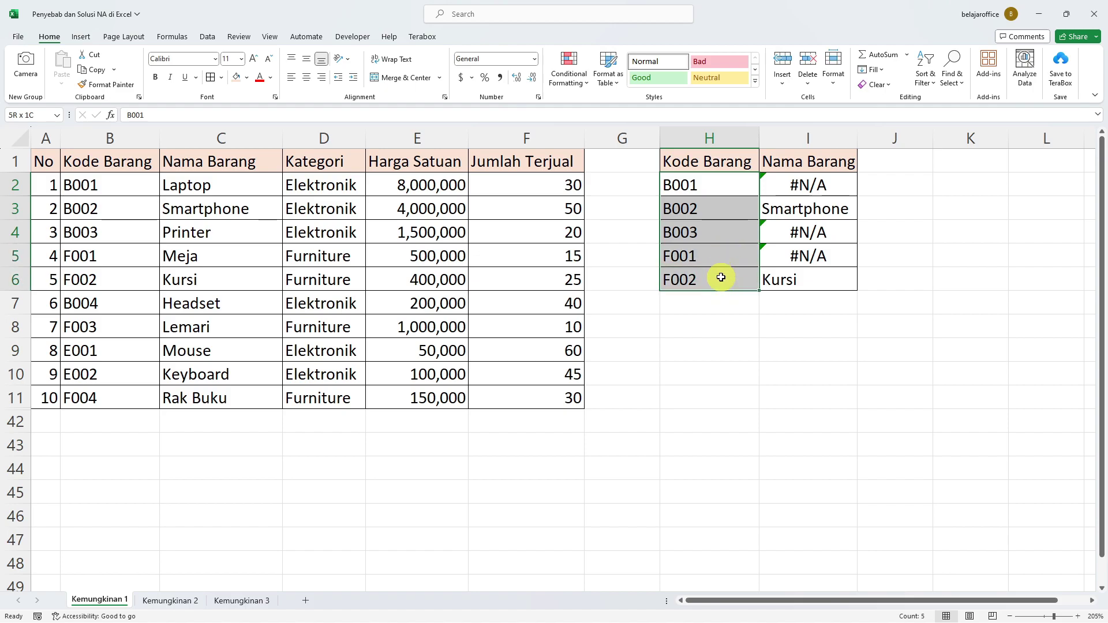
key("ctrl+h")
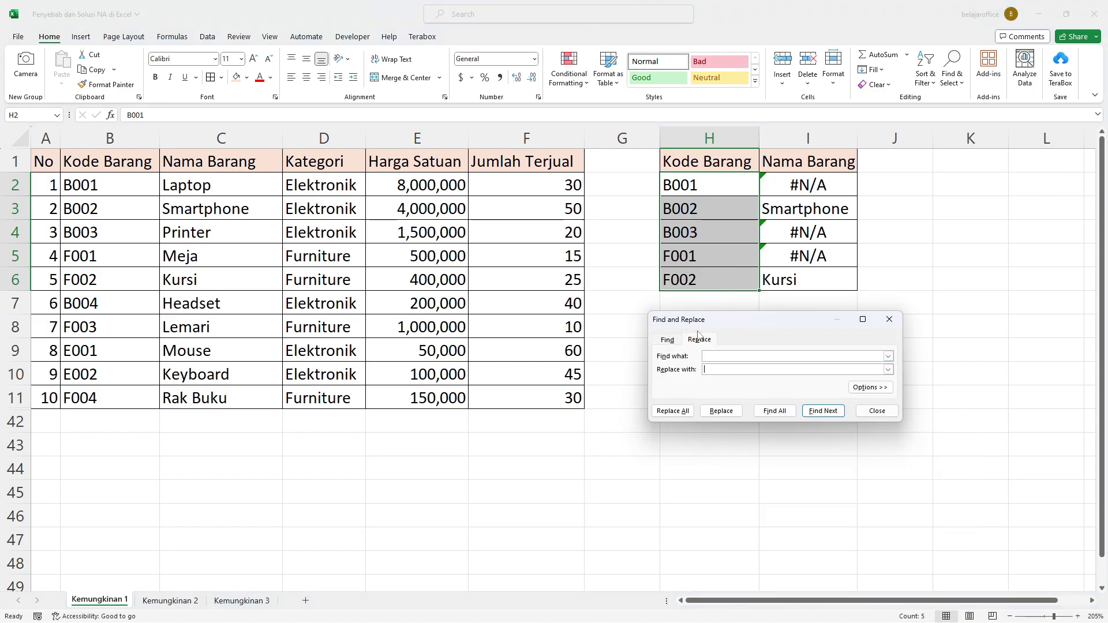
left_click(709, 356)
left_click(683, 413)
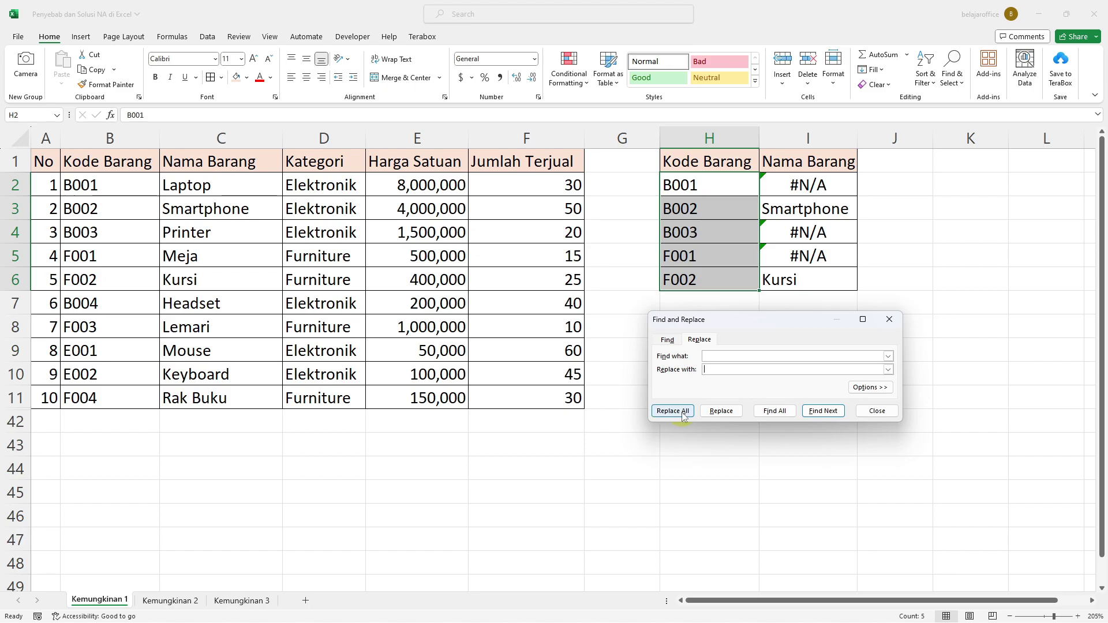
left_click(673, 411)
left_click(564, 362)
left_click(738, 186)
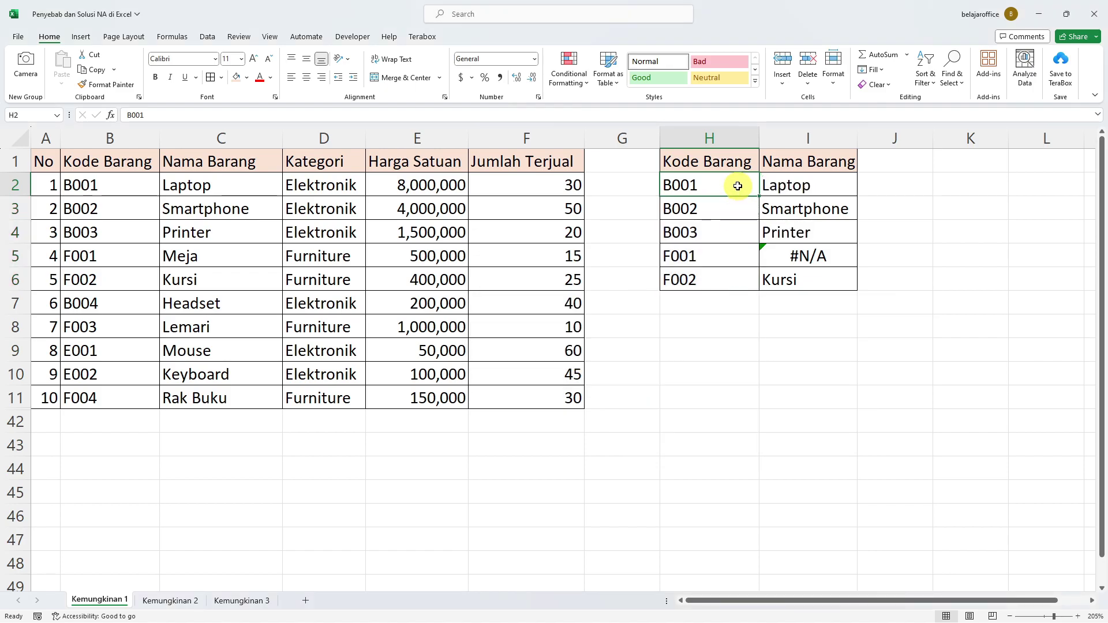
left_click_drag(737, 186, 726, 280)
Step: Check the H2–H5 codes and the I5 lookup formula for the F001 entry
left_click(733, 193)
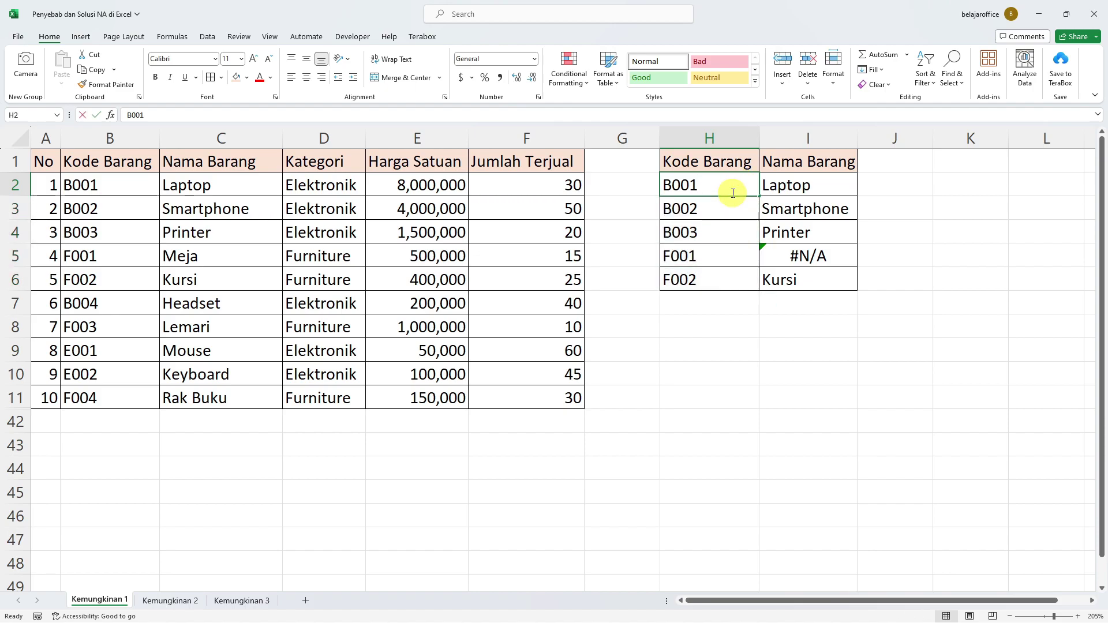
left_click(728, 211)
left_click(726, 235)
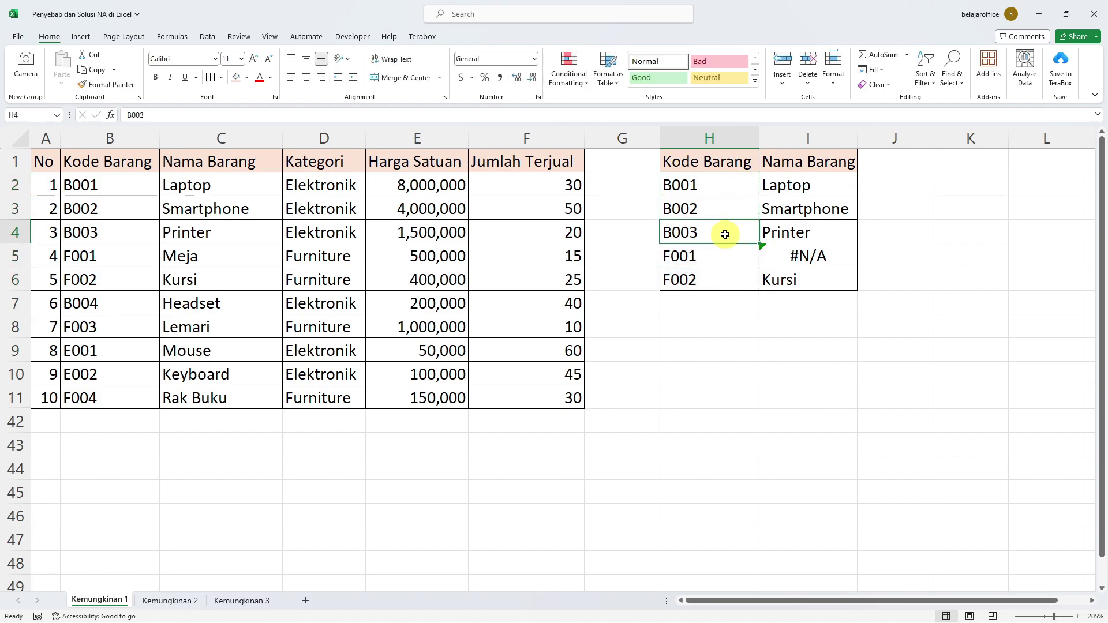
left_click(715, 257)
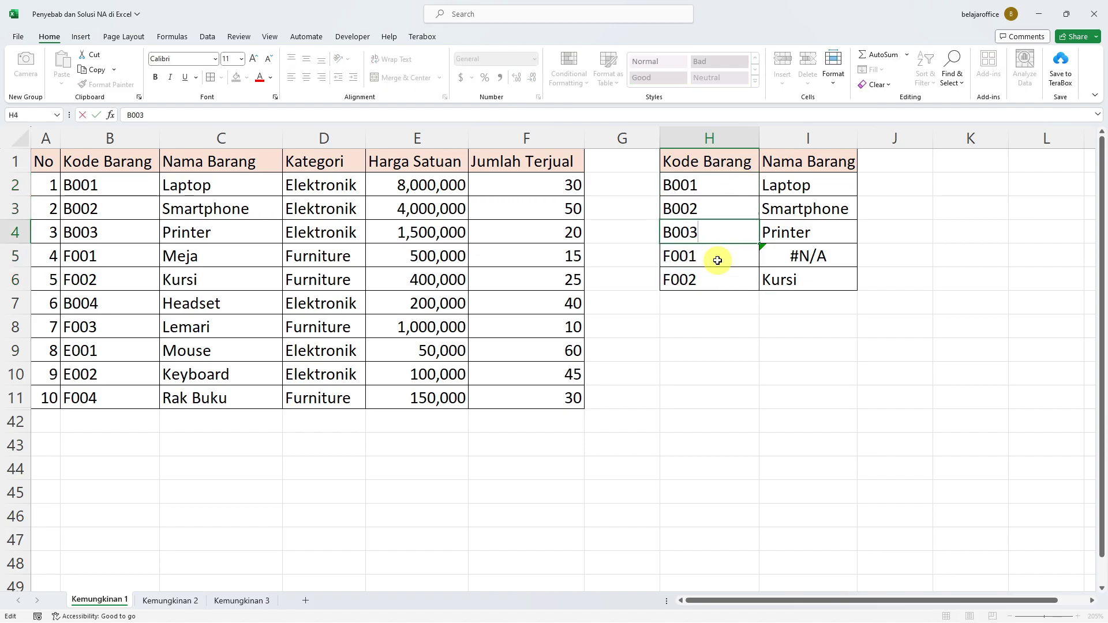
left_click(853, 256)
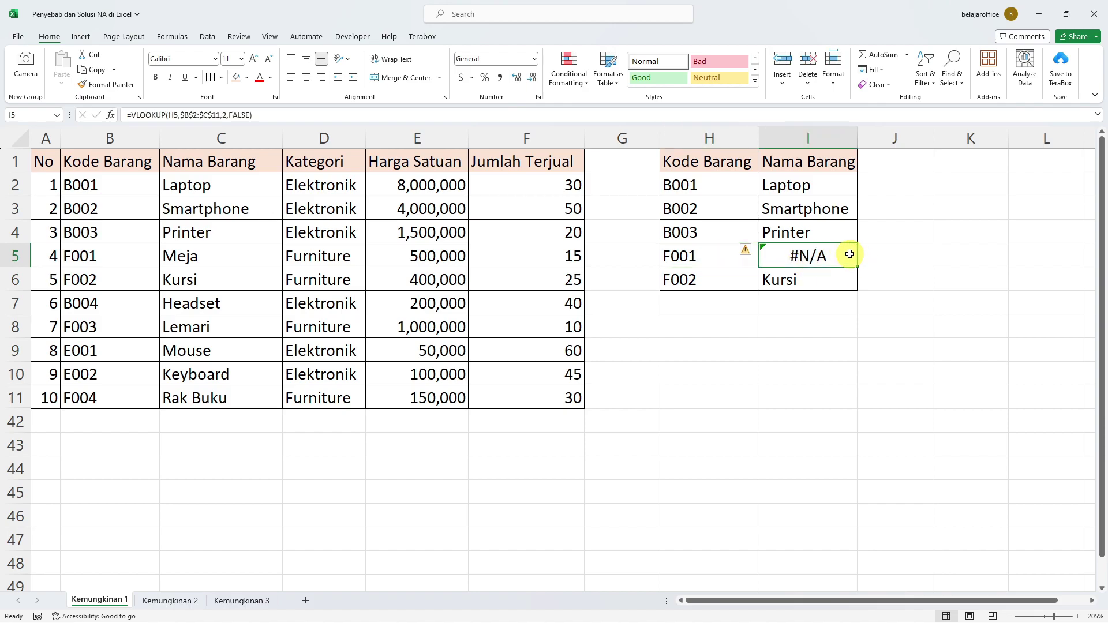
double_click(730, 254)
key("Escape")
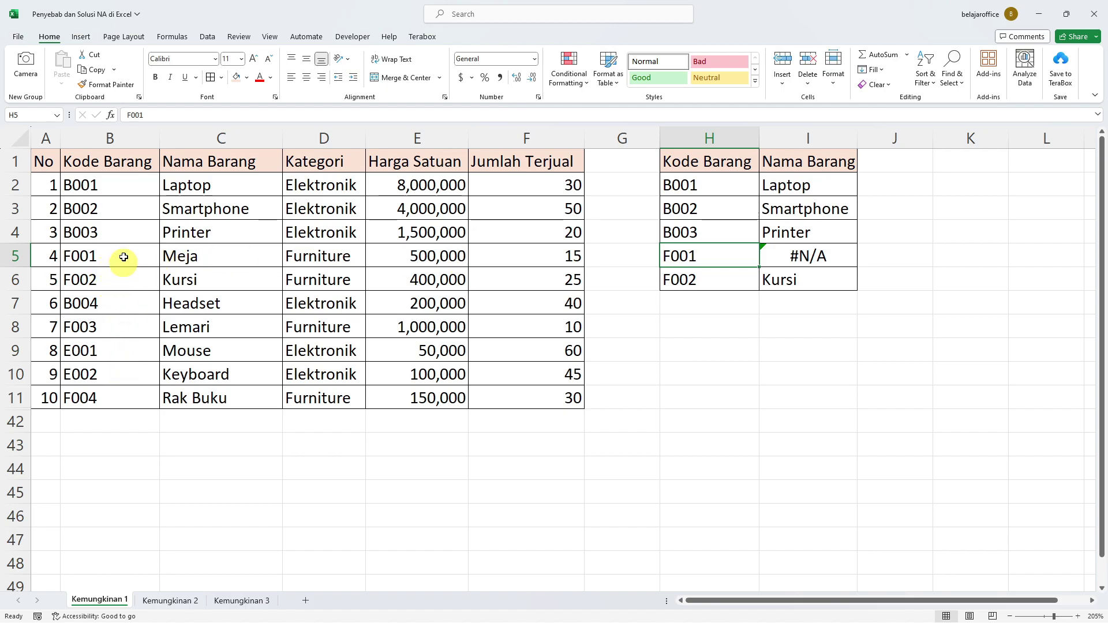
Step: Remove the extra space after F001 in source cell B5 so I5 returns Meja
double_click(125, 255)
key("Escape")
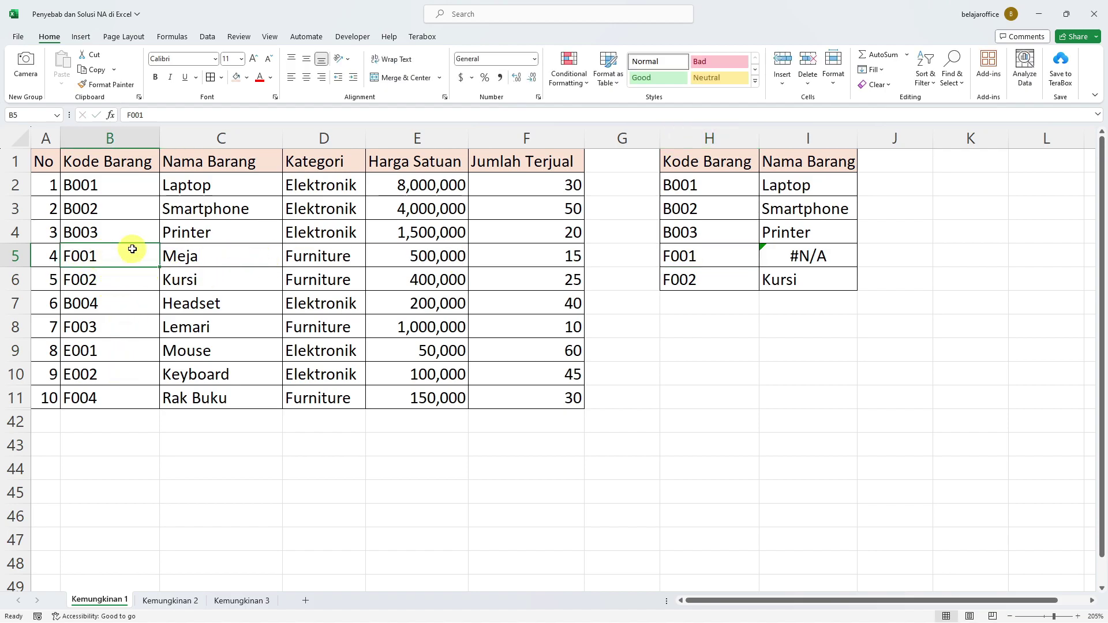
double_click(135, 251)
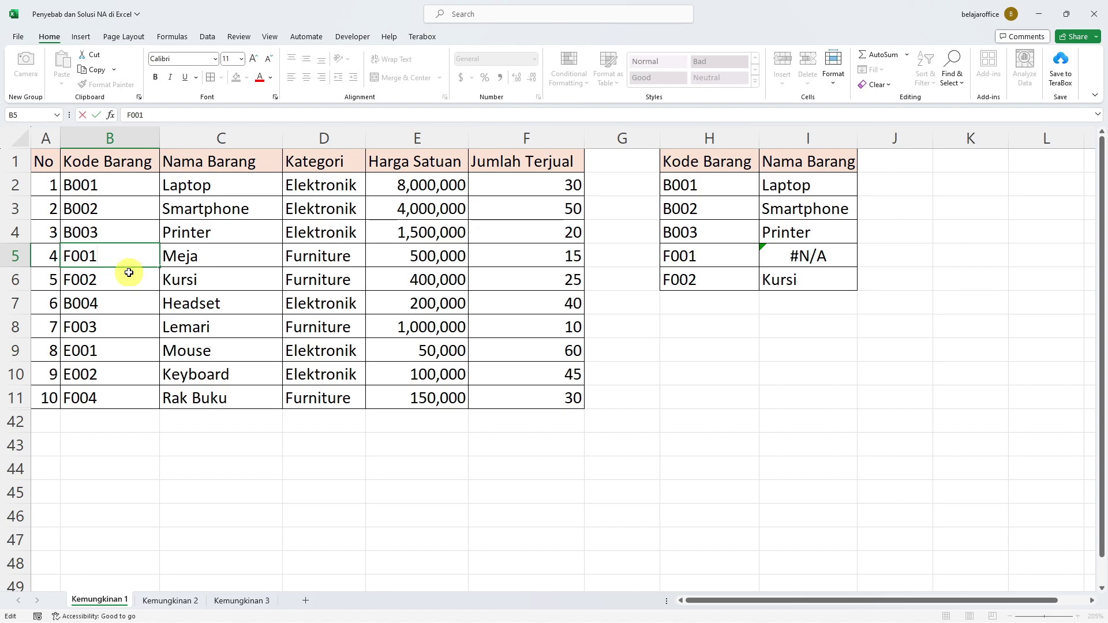
key("Return")
left_click(815, 262)
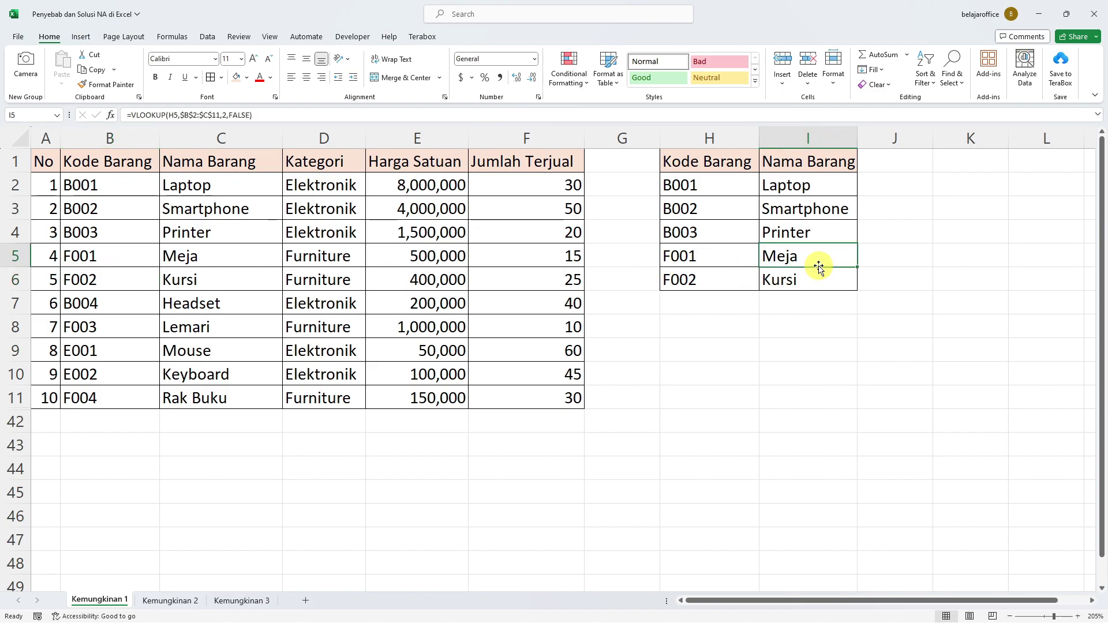
left_click(842, 295)
left_click(824, 324)
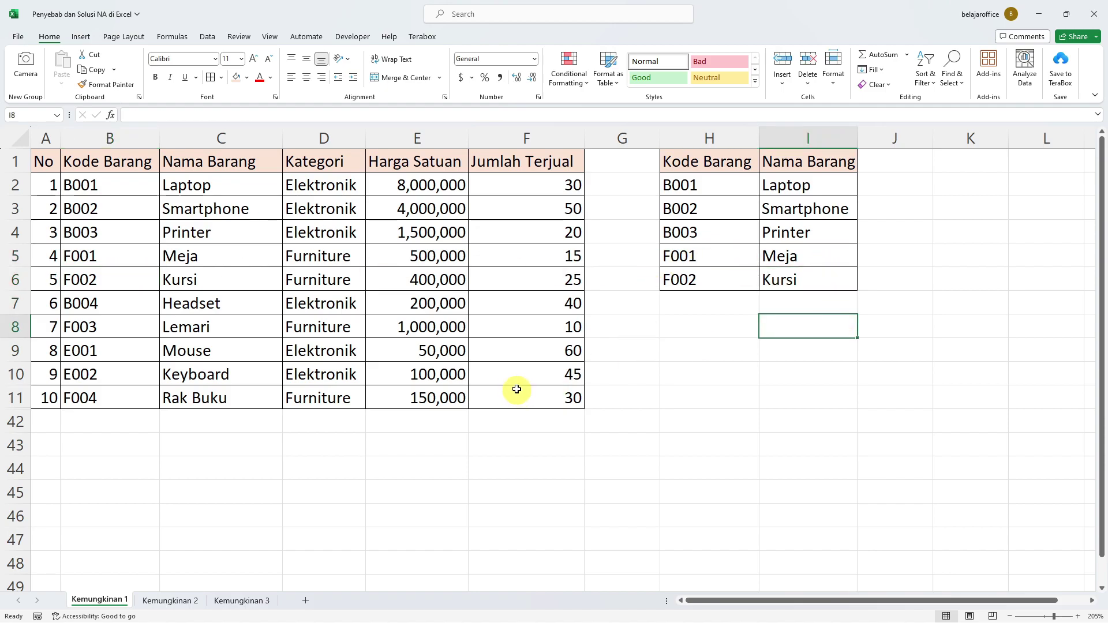
left_click(171, 601)
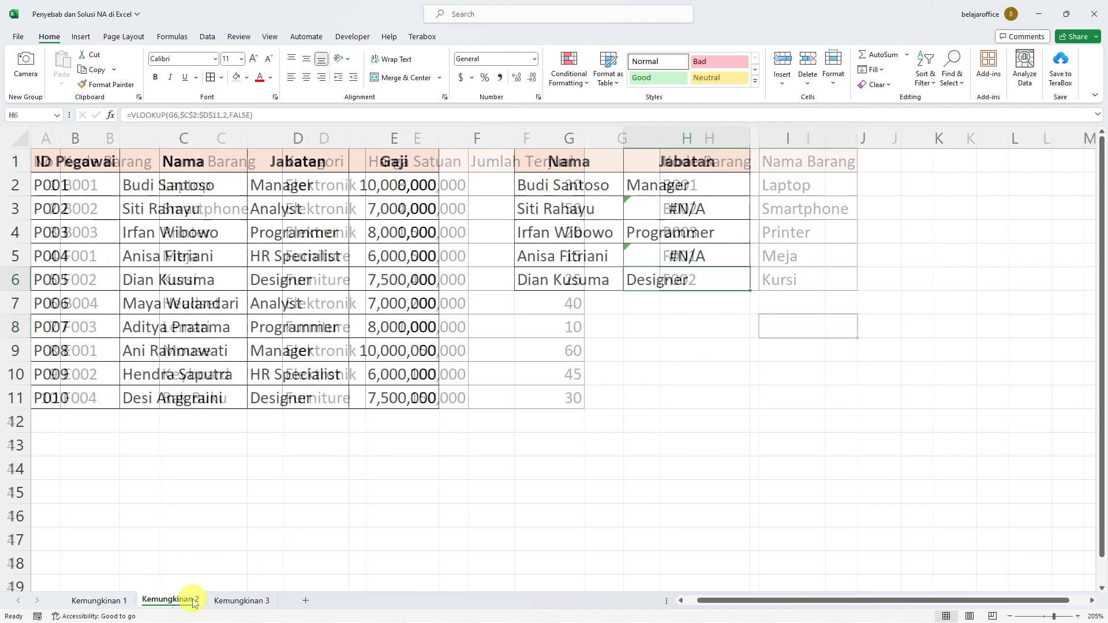
left_click(536, 188)
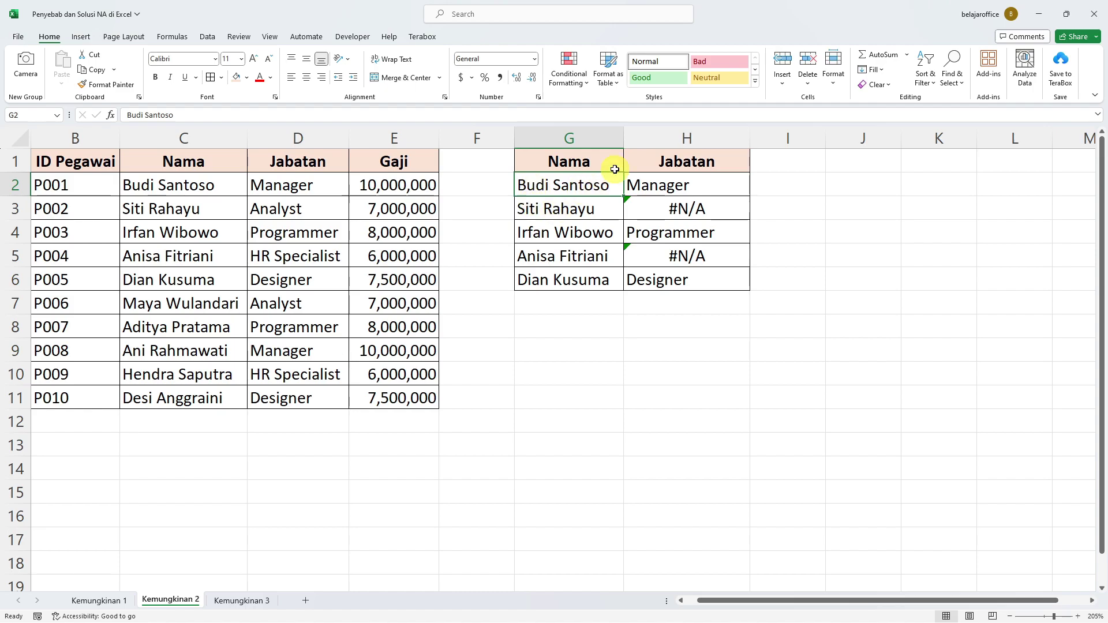
left_click_drag(604, 181, 597, 280)
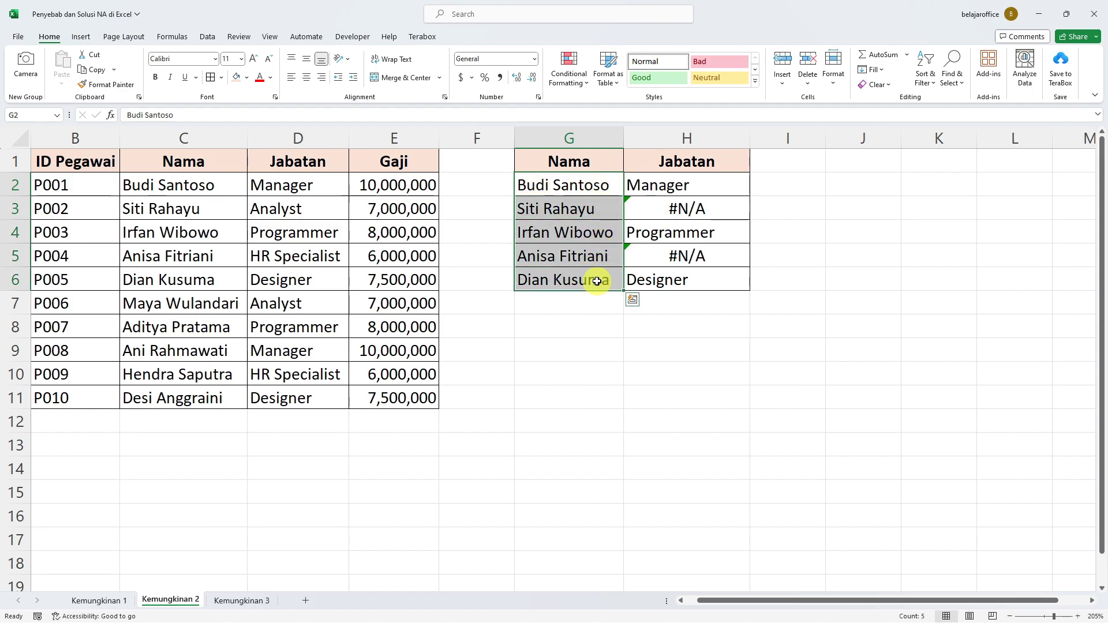
left_click_drag(167, 185, 173, 398)
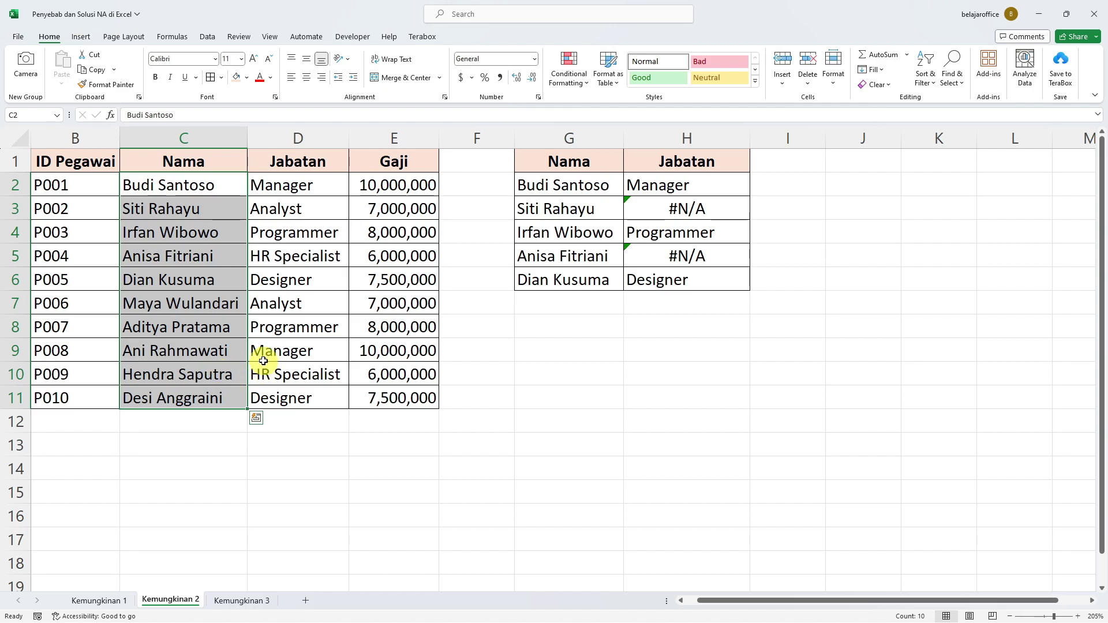
left_click(617, 199)
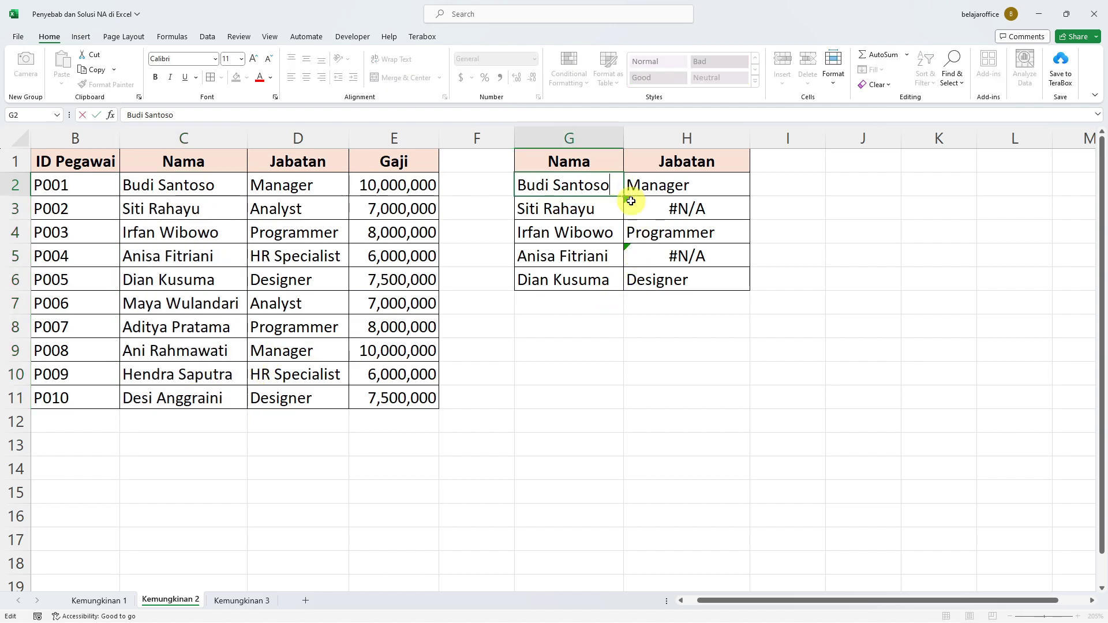
double_click(618, 210)
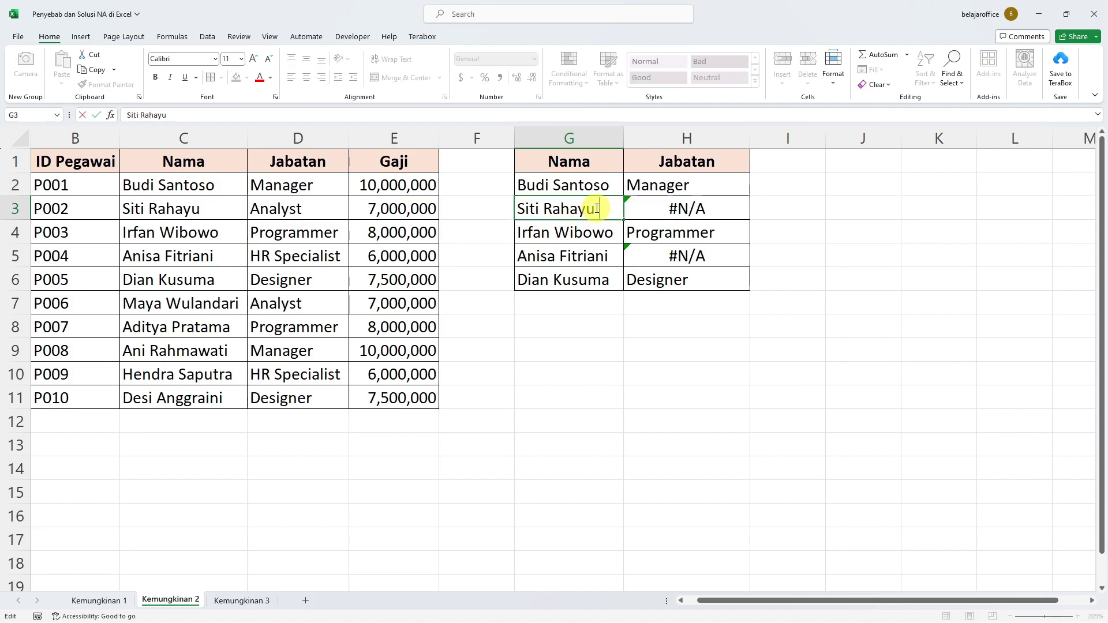
left_click_drag(601, 209, 595, 209)
key("Delete")
key("Tab")
key("Tab")
key("Tab")
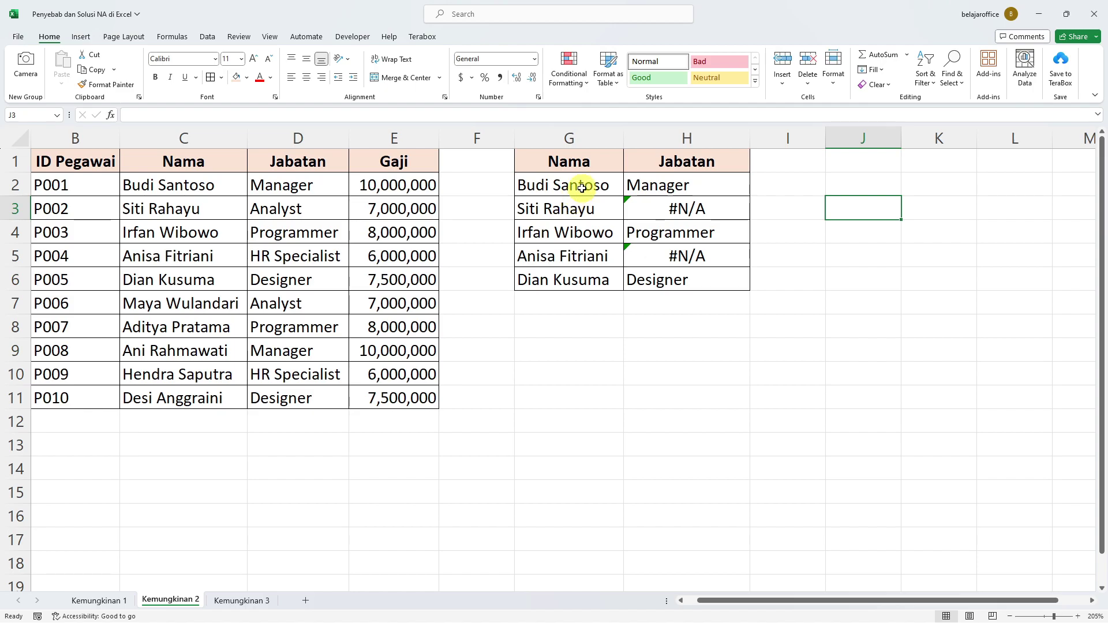
left_click_drag(583, 186, 585, 270)
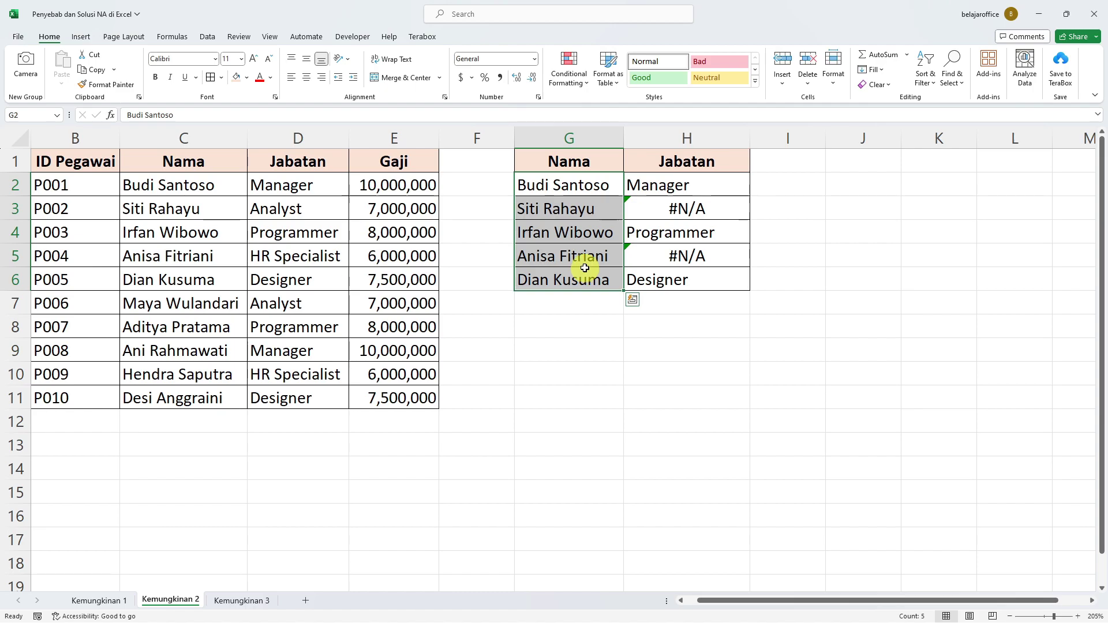
key("ctrl+h")
left_click(716, 383)
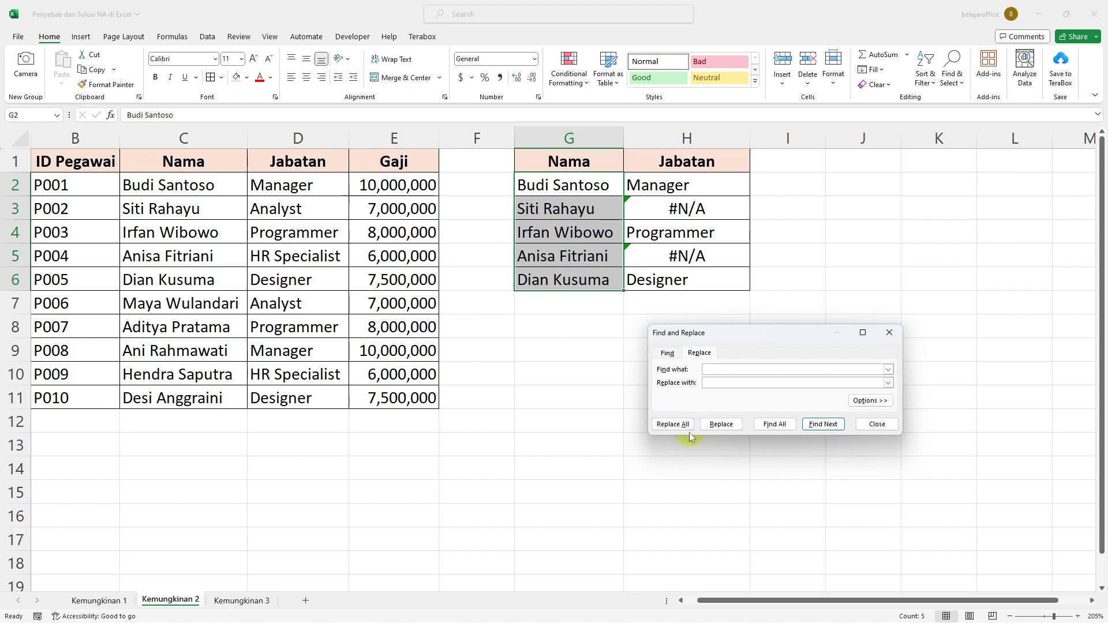
left_click(673, 424)
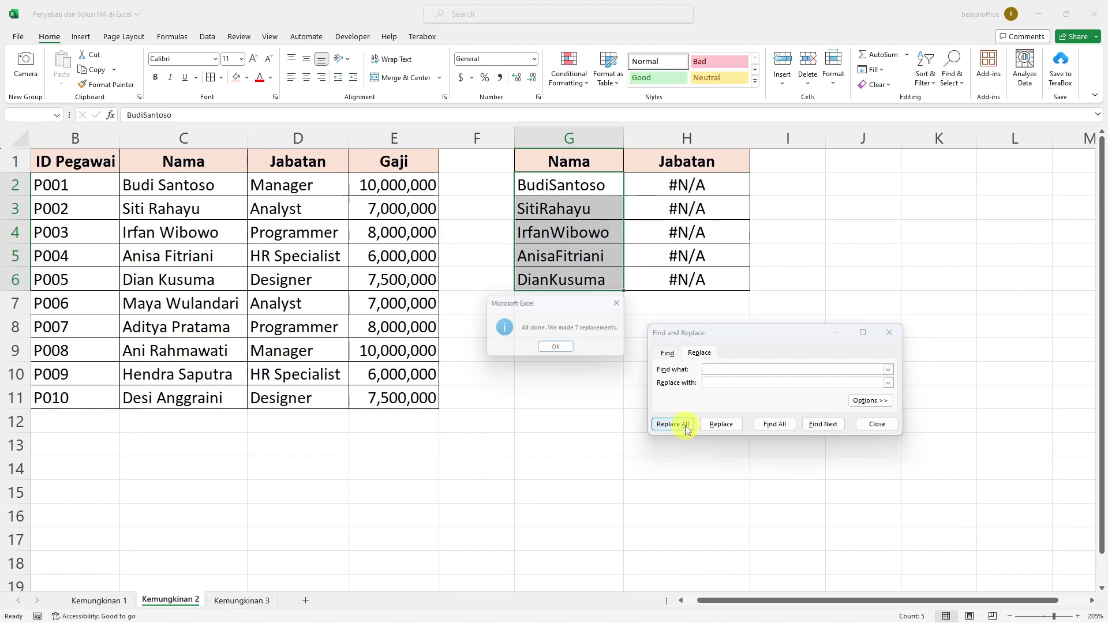
left_click(559, 350)
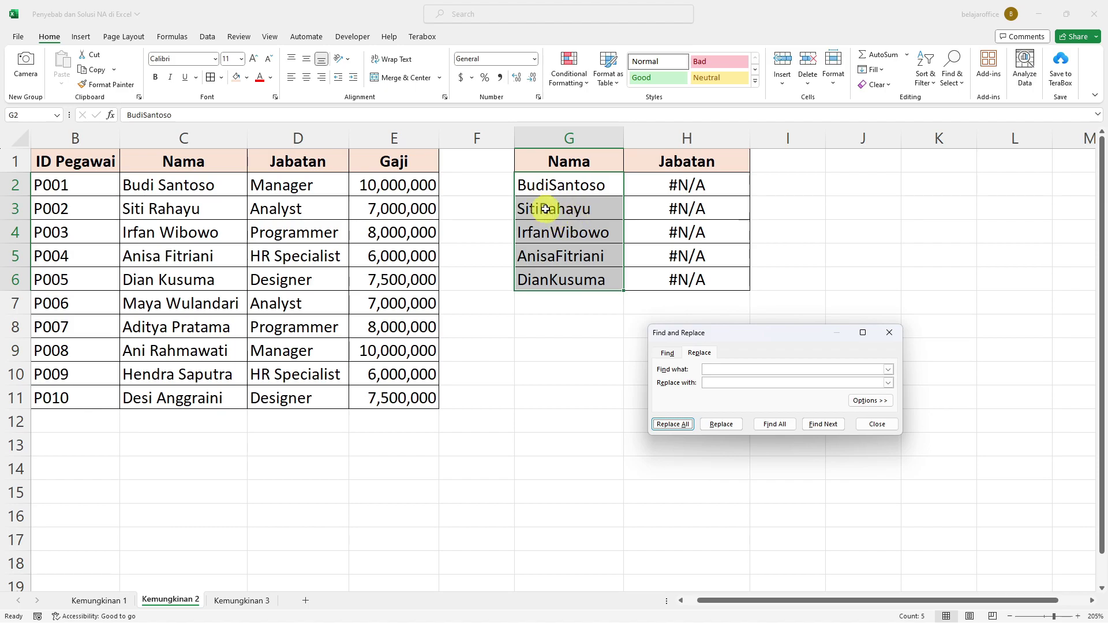
left_click(877, 424)
left_click_drag(701, 183, 706, 303)
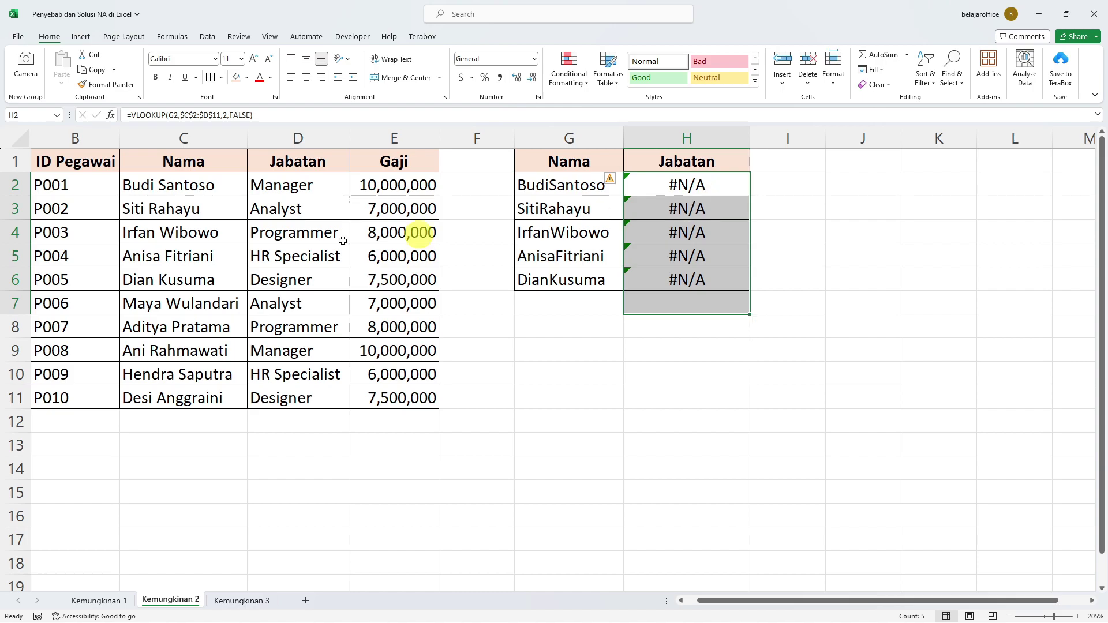
left_click(762, 330)
key("ctrl+z")
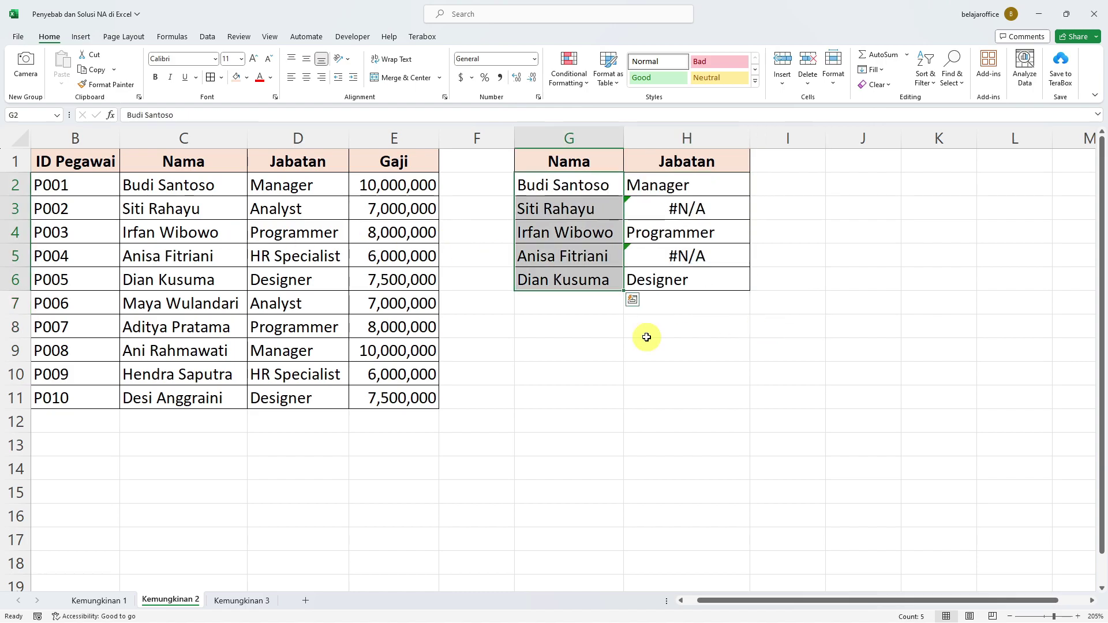
left_click(643, 335)
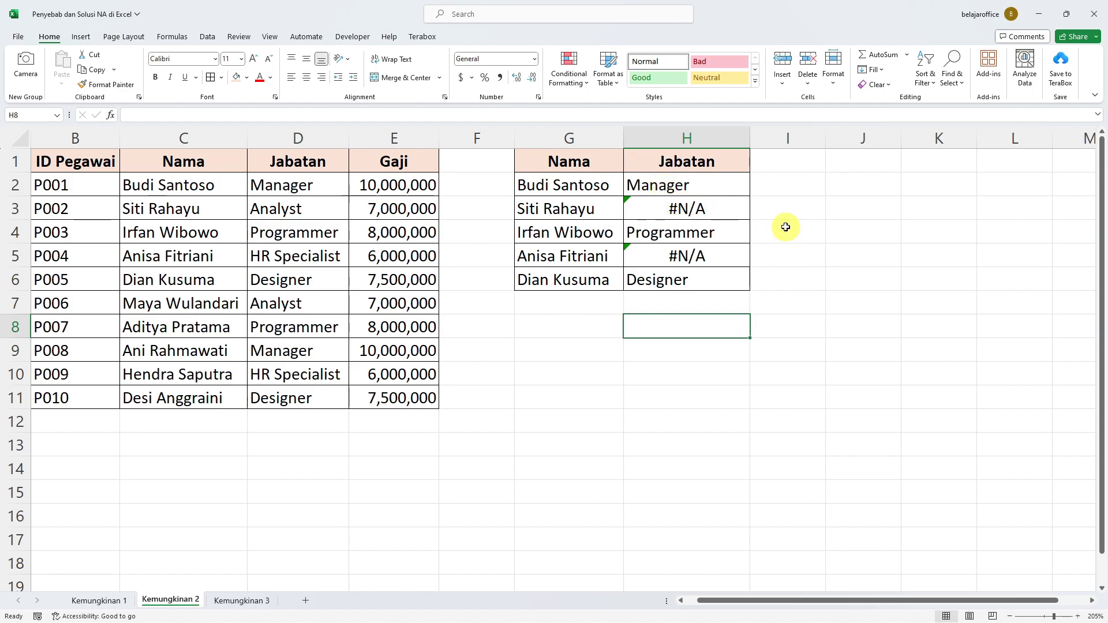
Step: Start a TRIM formula in I2 and dismiss the function suggestions
left_click(782, 188)
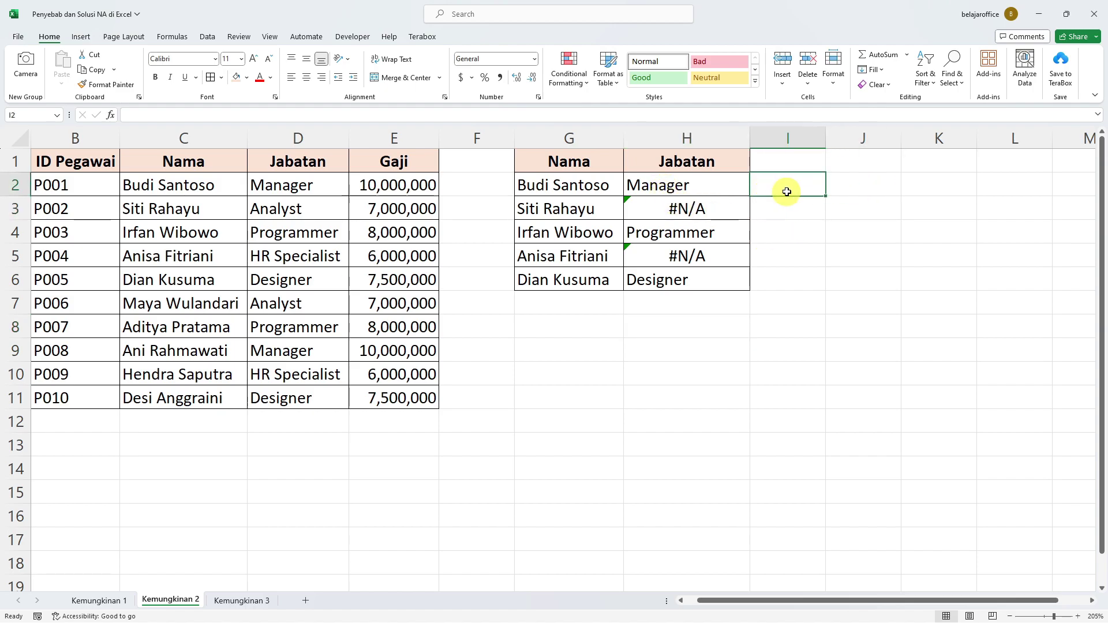
type("=TRIM")
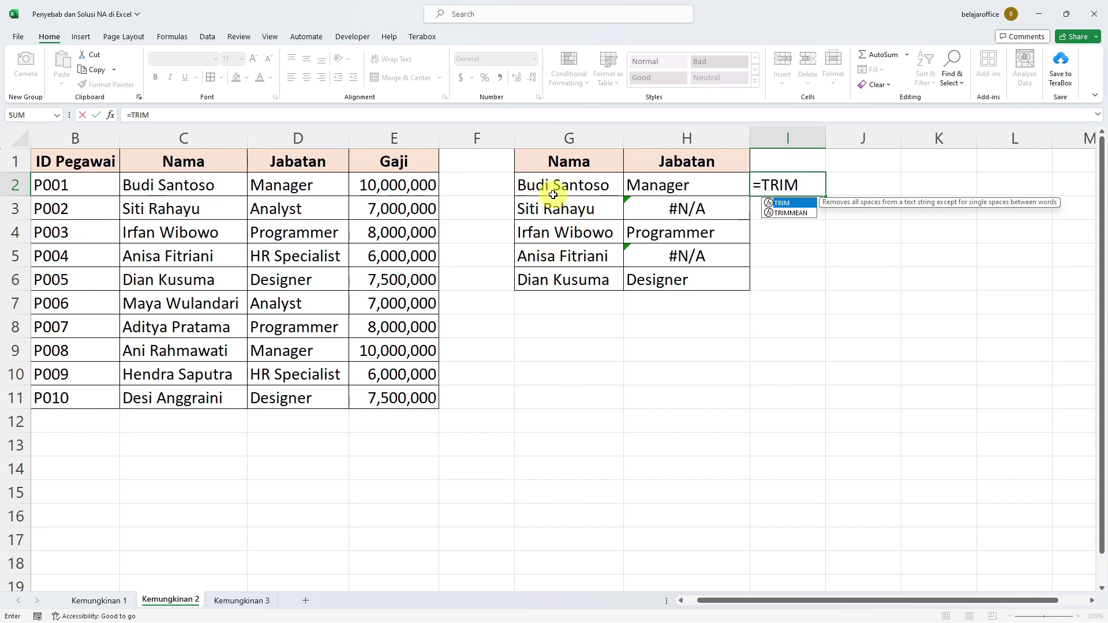
key("Escape")
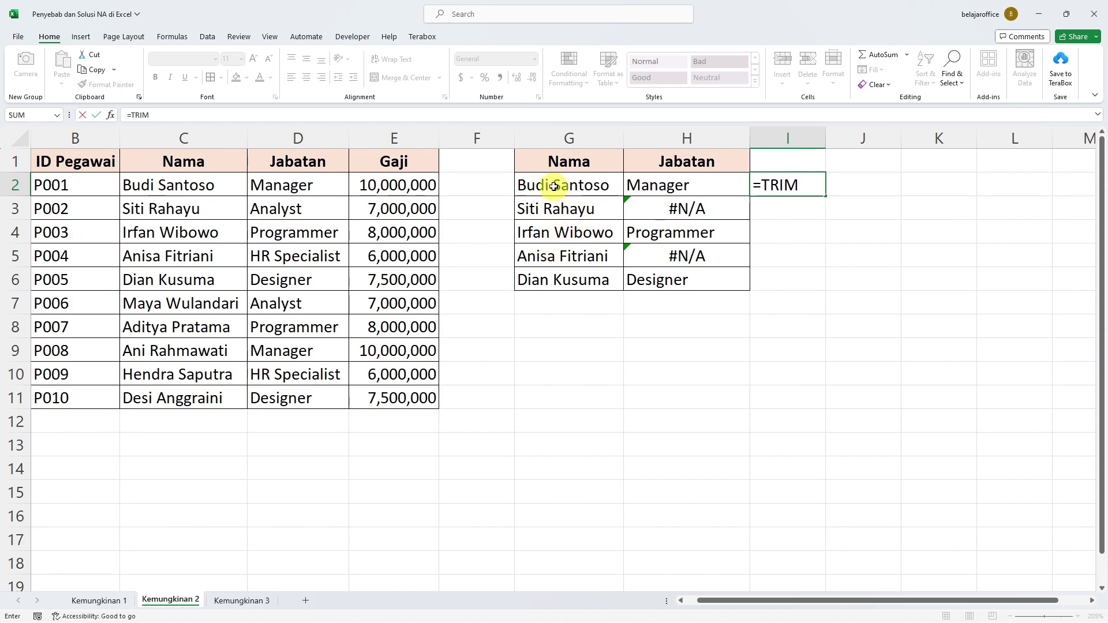
double_click(555, 186)
left_click(584, 371)
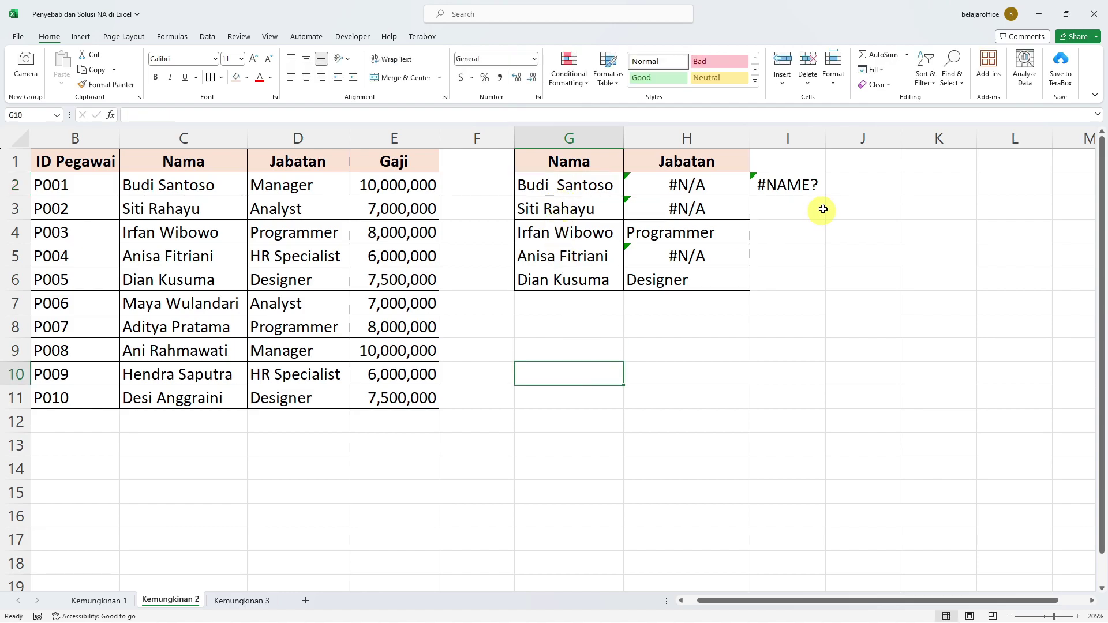
Step: Enter =TRIM(G2) in I2 to show the trimmed name
left_click(814, 192)
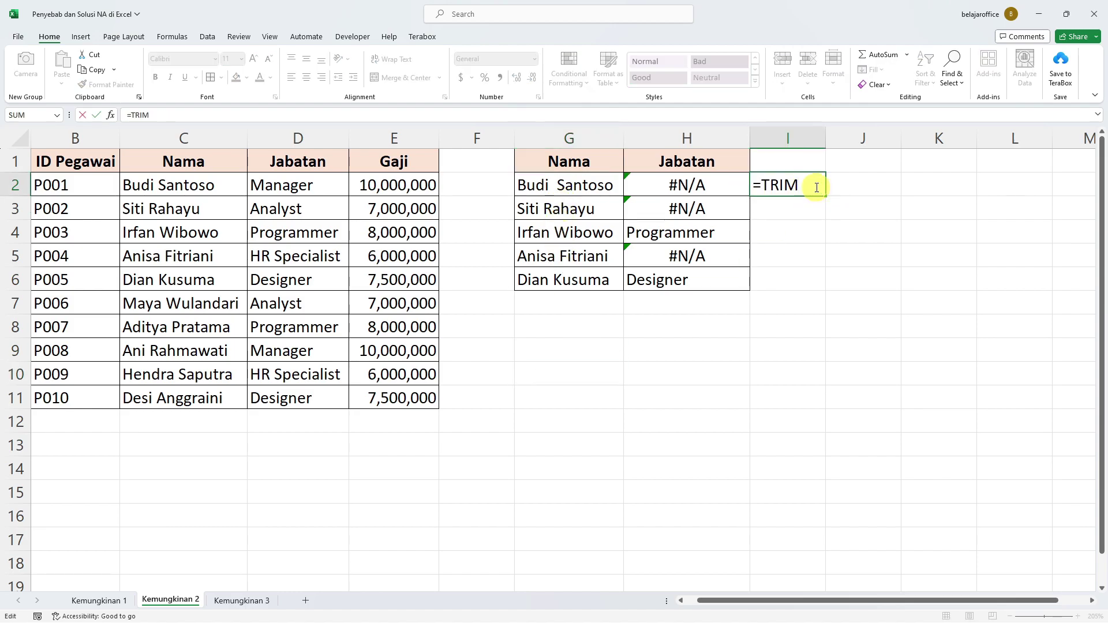
type("(")
left_click(597, 187)
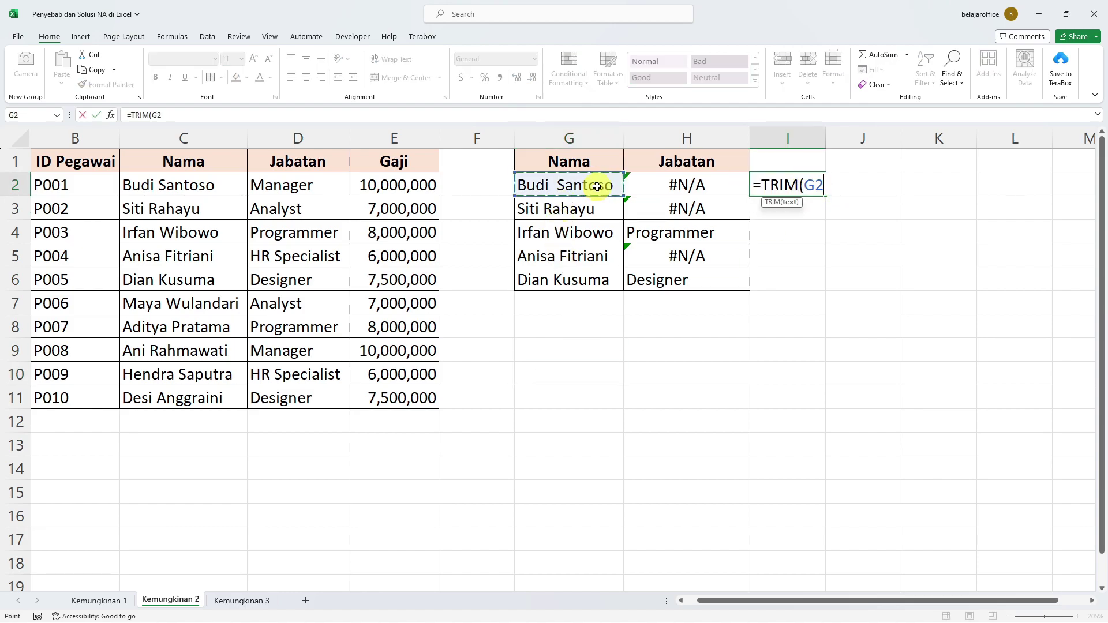
type(")")
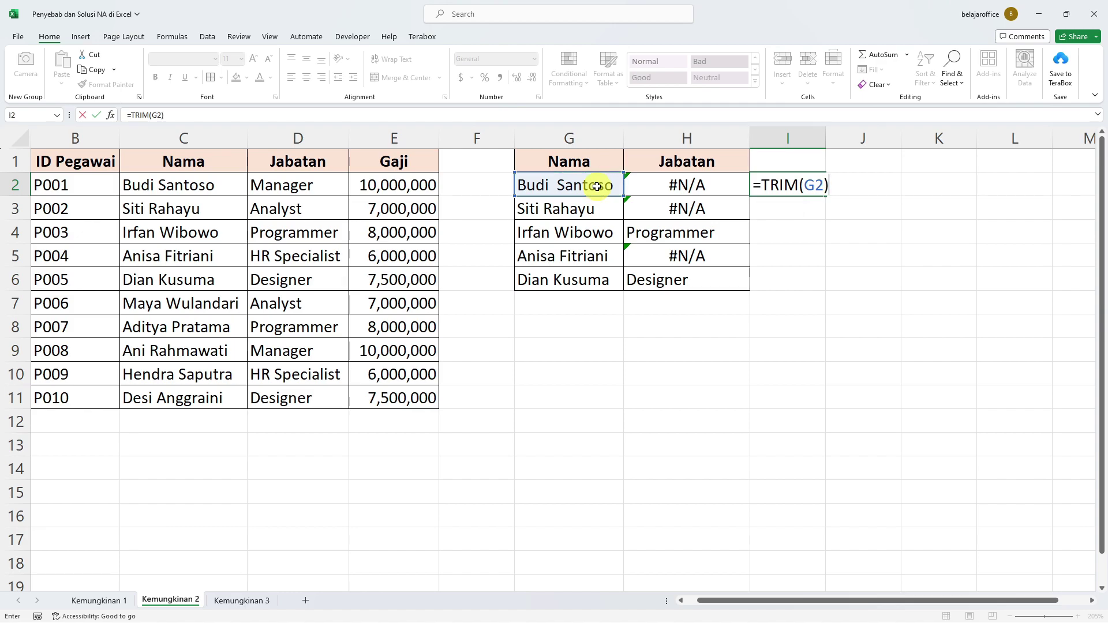
key("Return")
left_click(776, 182)
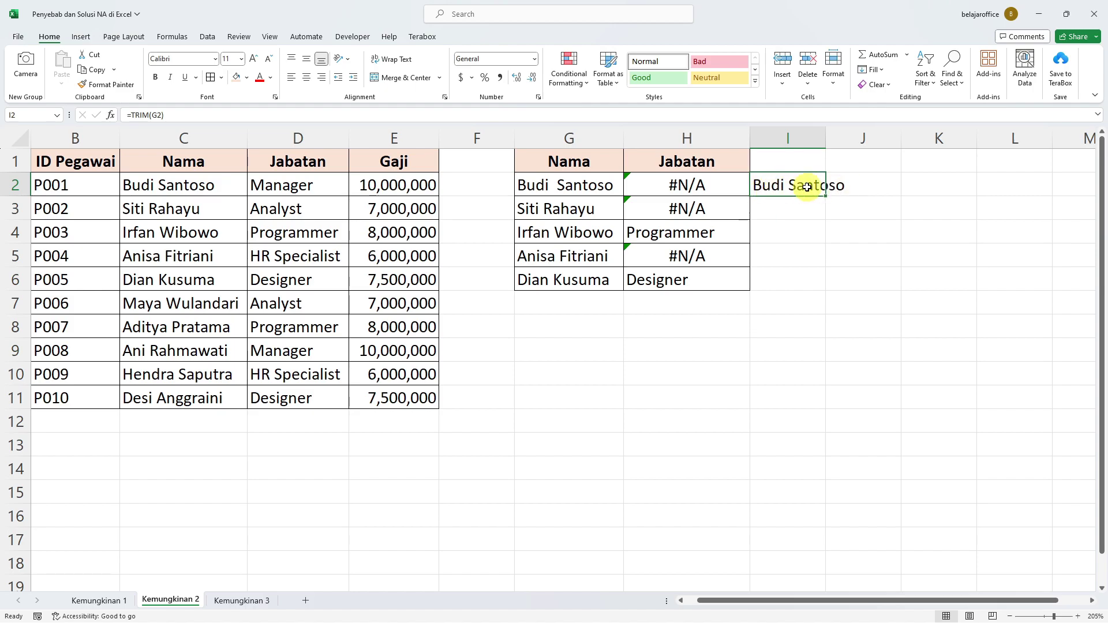
left_click(803, 238)
left_click(800, 190)
Step: Delete the I2 test formula, change H2's lookup value to TRIM(G2), and fill it down
key("Delete")
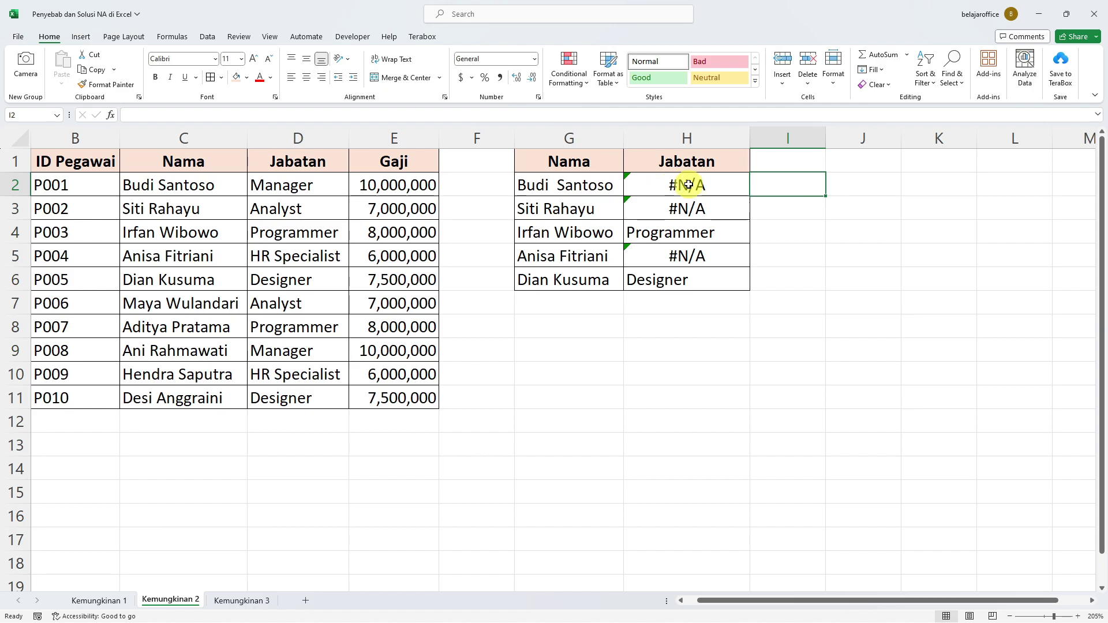
double_click(689, 185)
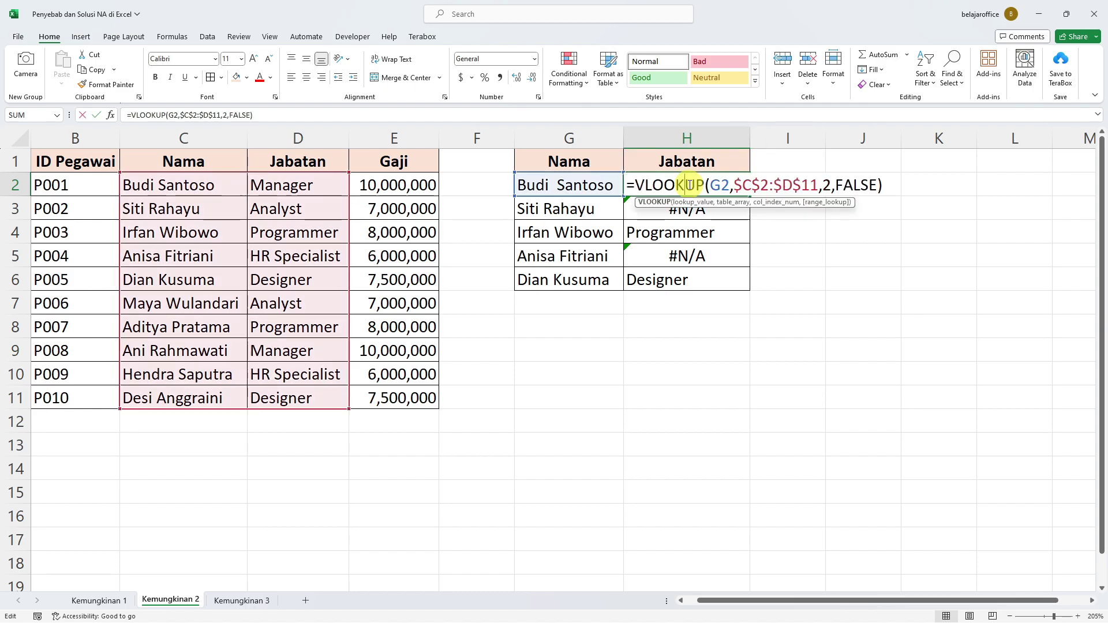
double_click(723, 186)
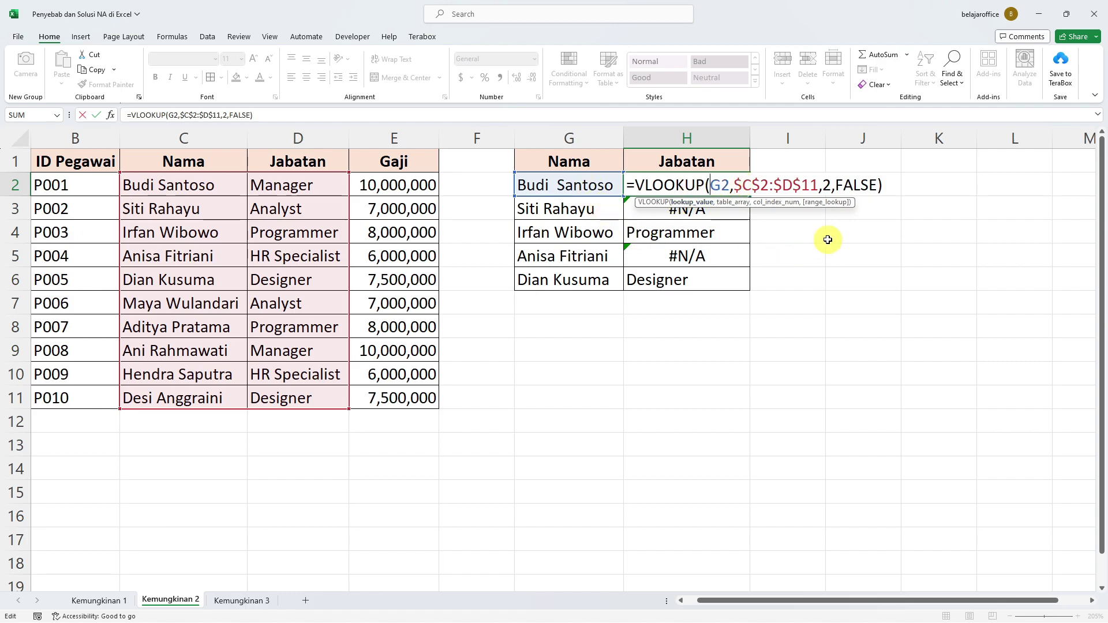
type("TRIM(G2")
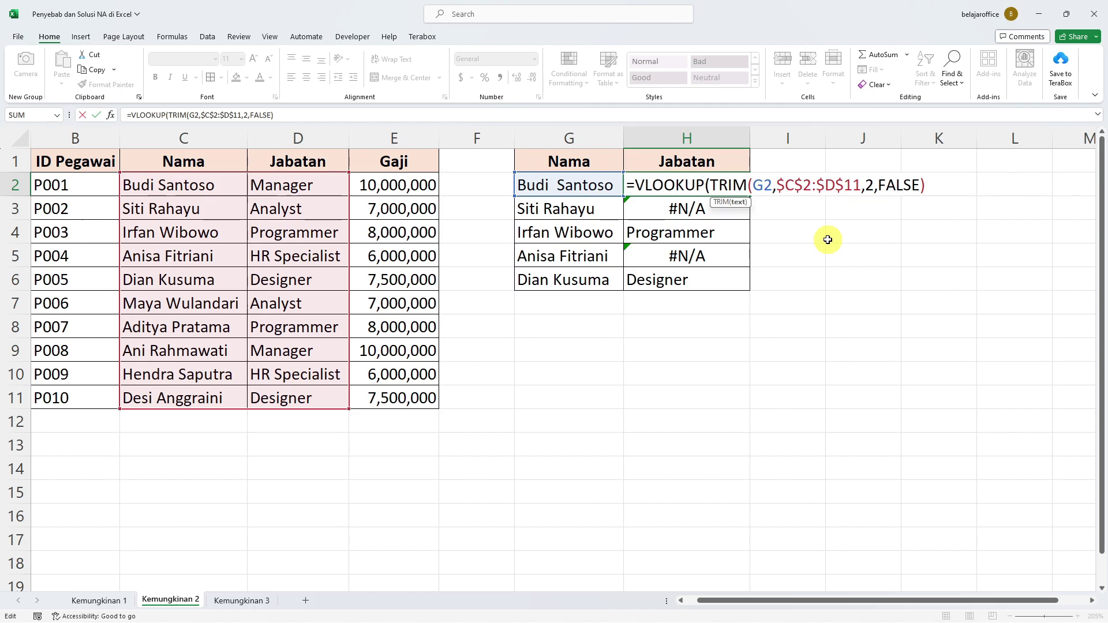
type(")")
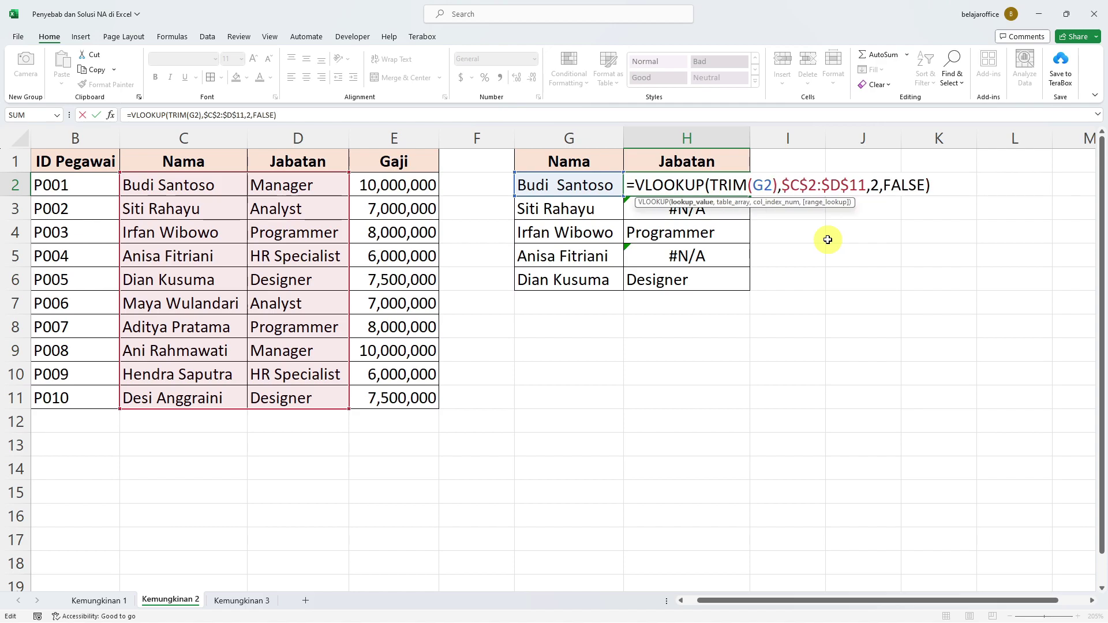
key("ctrl+Return")
double_click(749, 197)
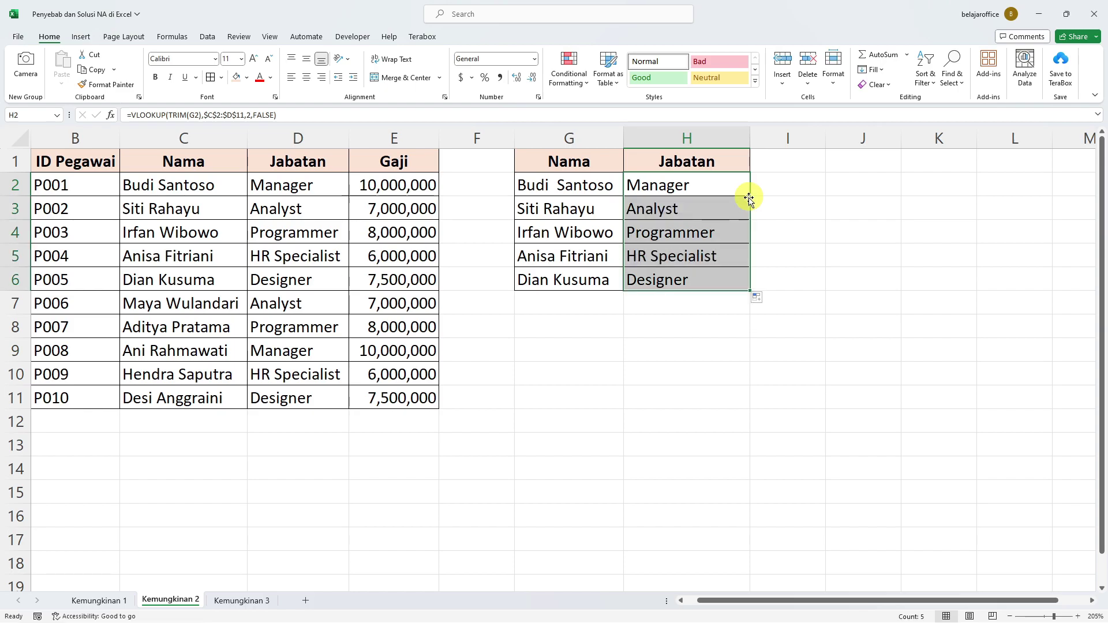
key("Down")
key("Down")
key("Down")
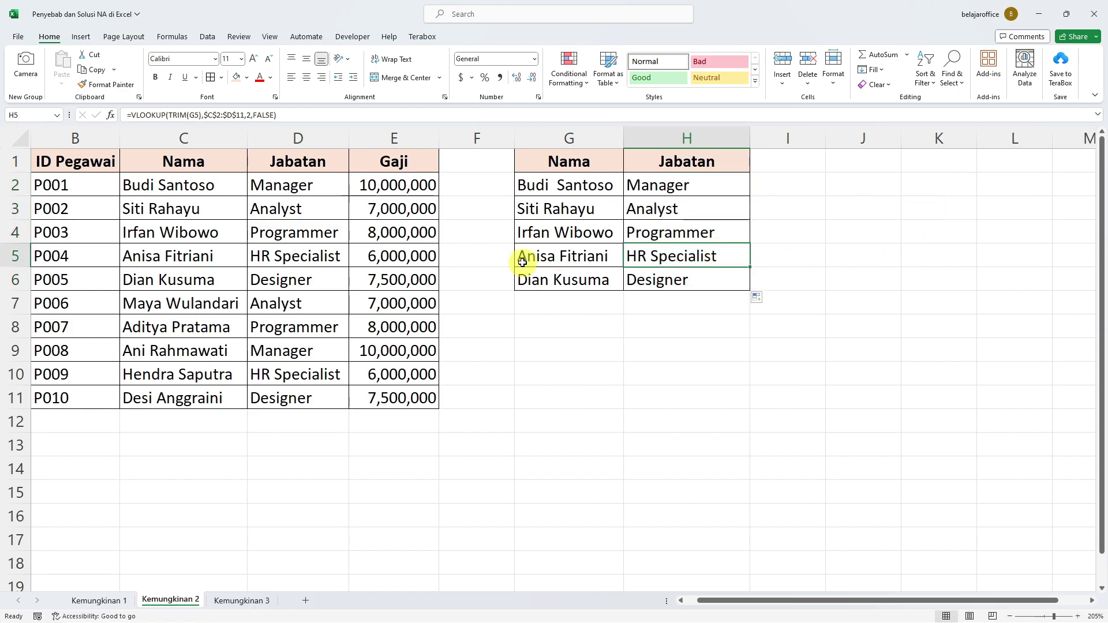
Step: Check H2's formula and re-enter the second employee's name in the source table
left_click(684, 190)
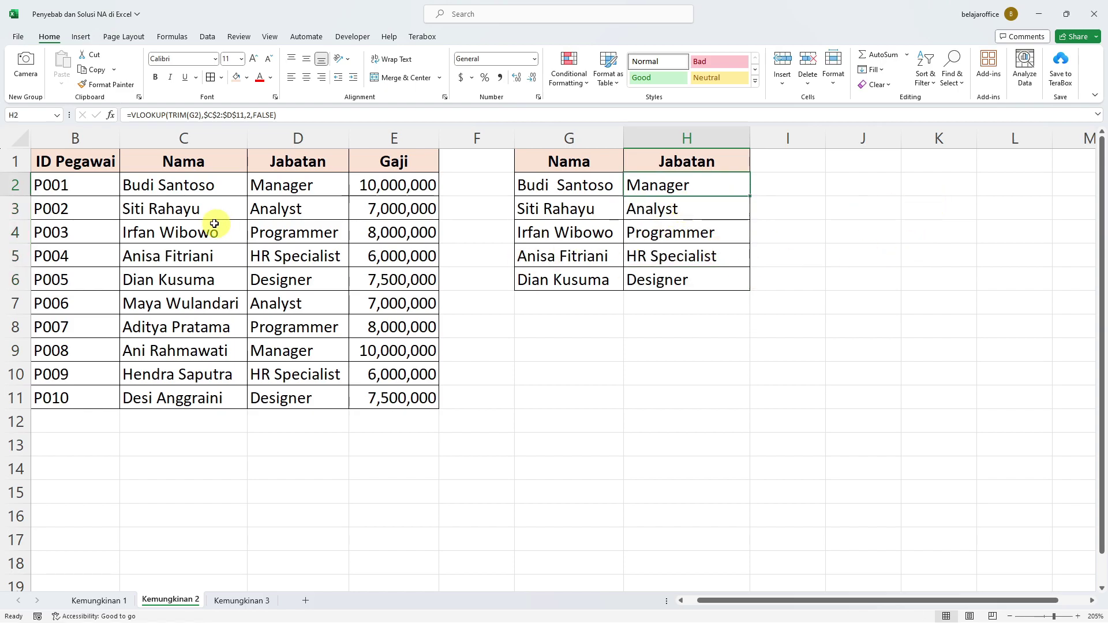
double_click(153, 216)
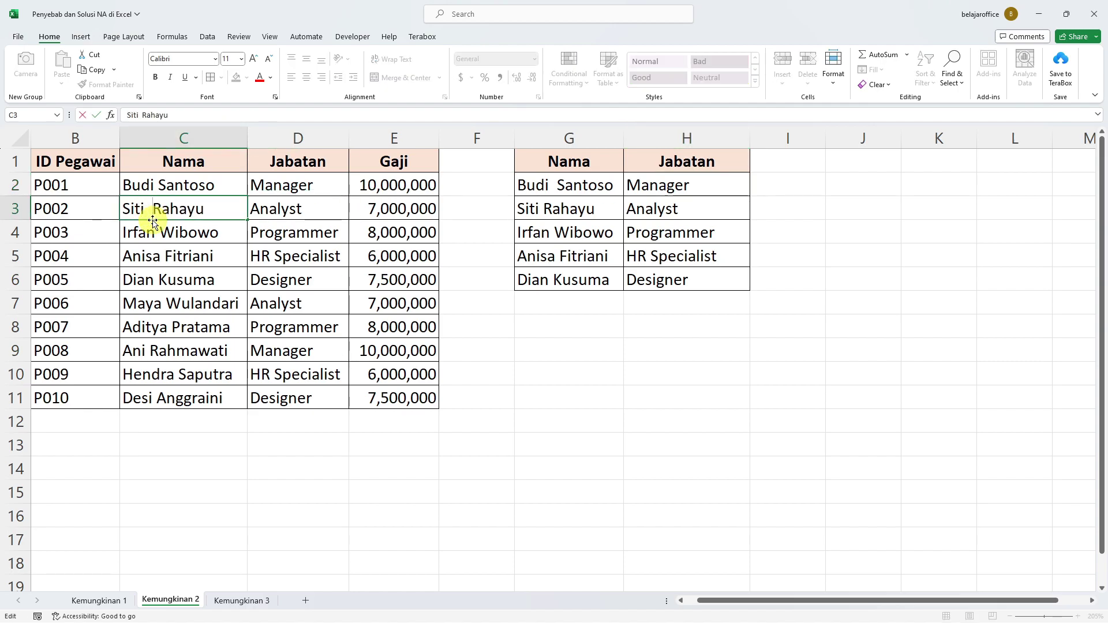
key("Return")
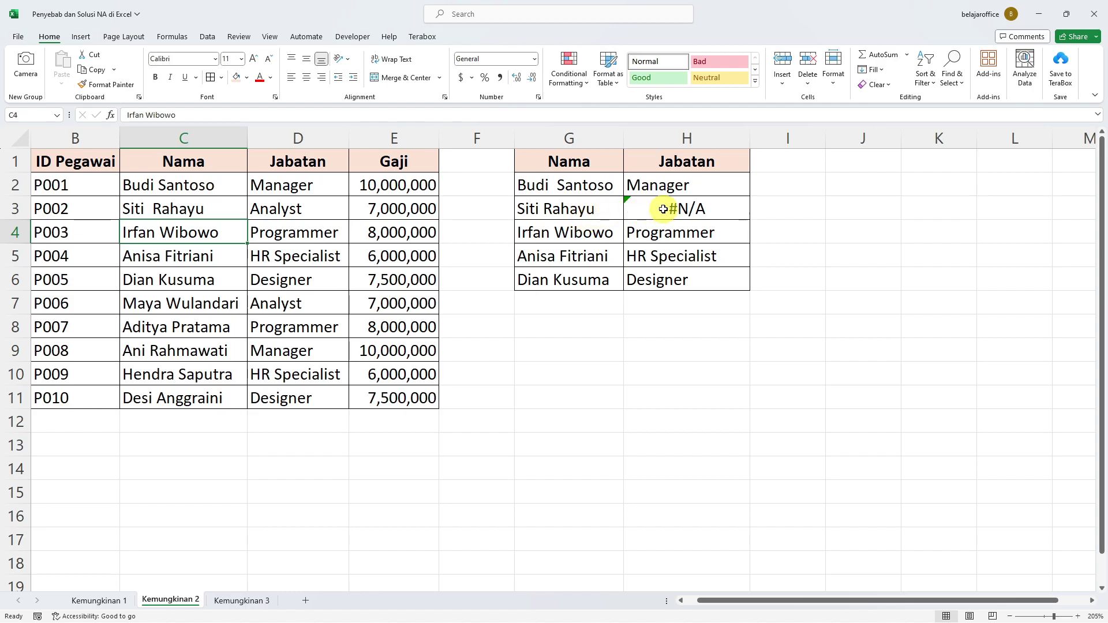
Step: Wrap the $C$2:$D$11 range in TRIM in H2's formula and copy it down to H6
double_click(682, 186)
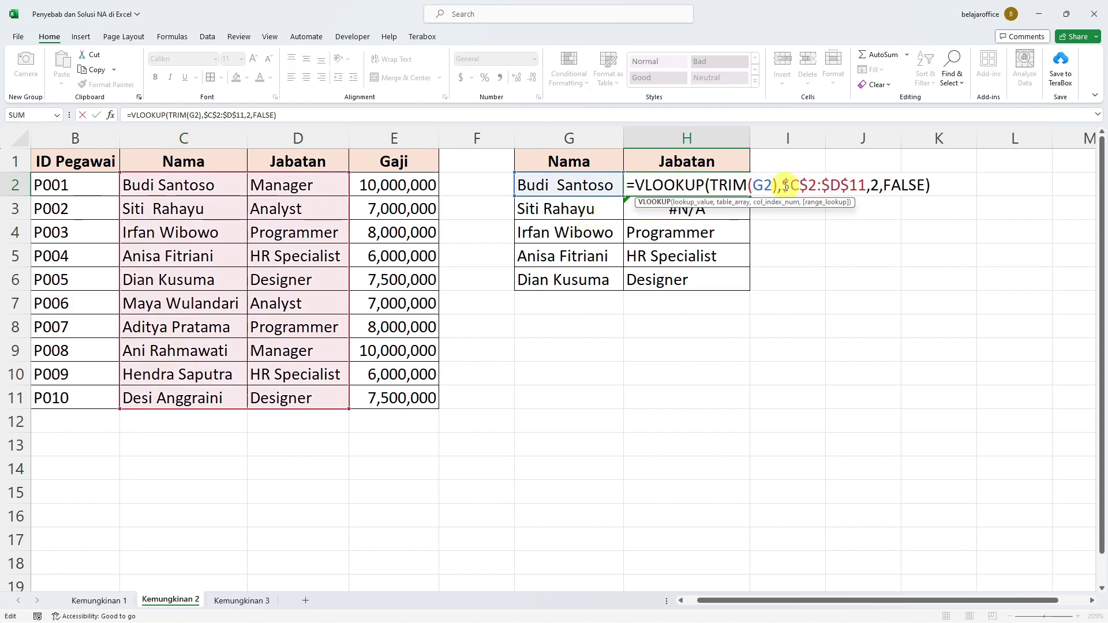
left_click(783, 185)
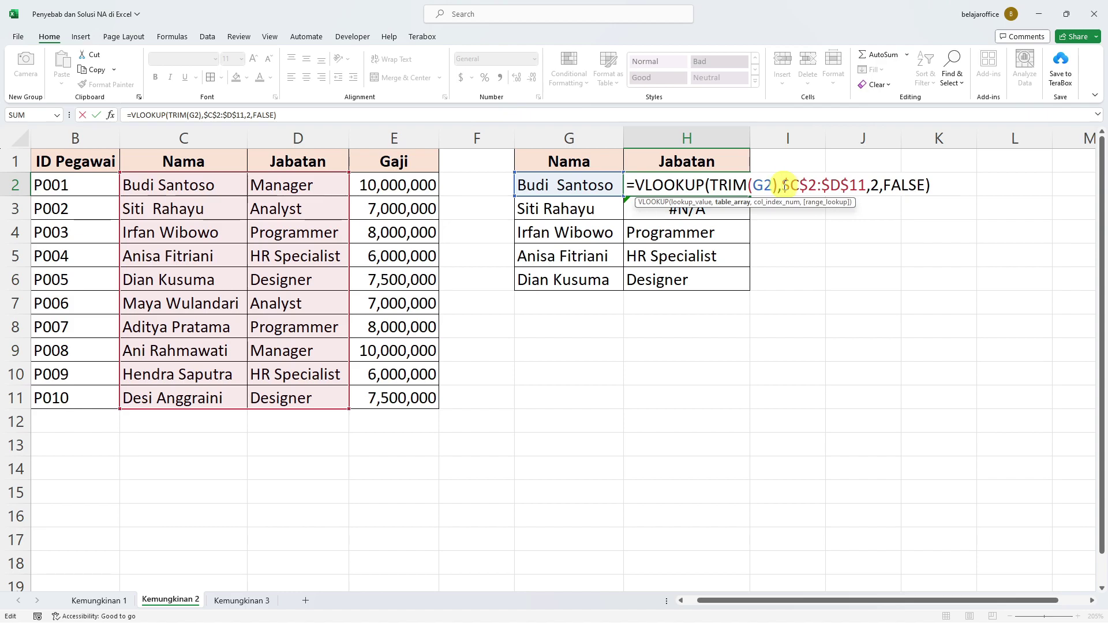
type("TRIM(")
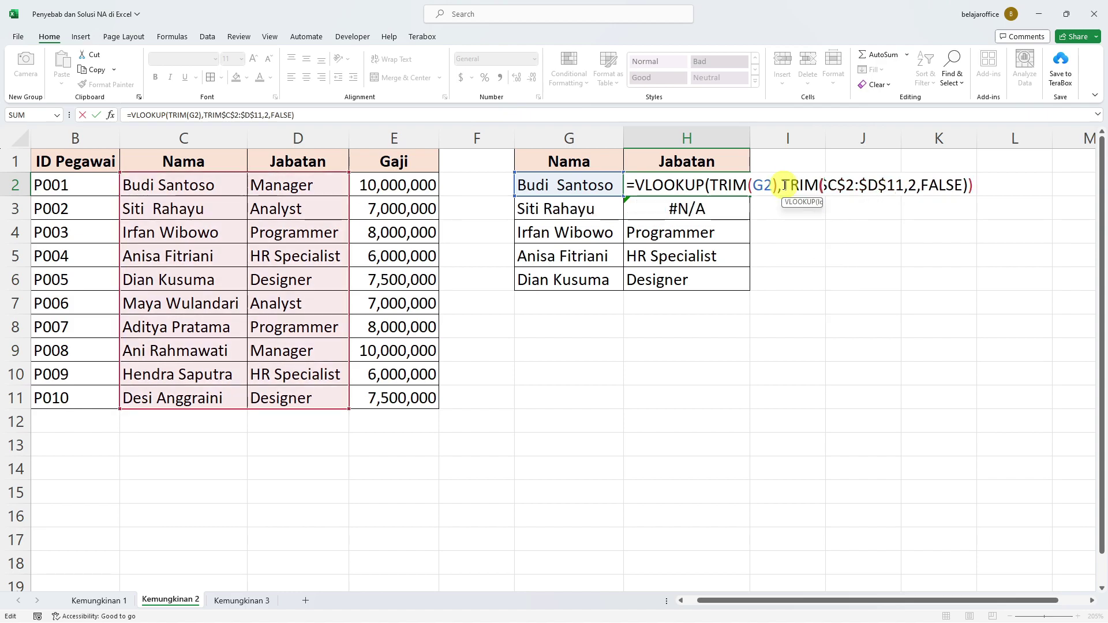
left_click(909, 184)
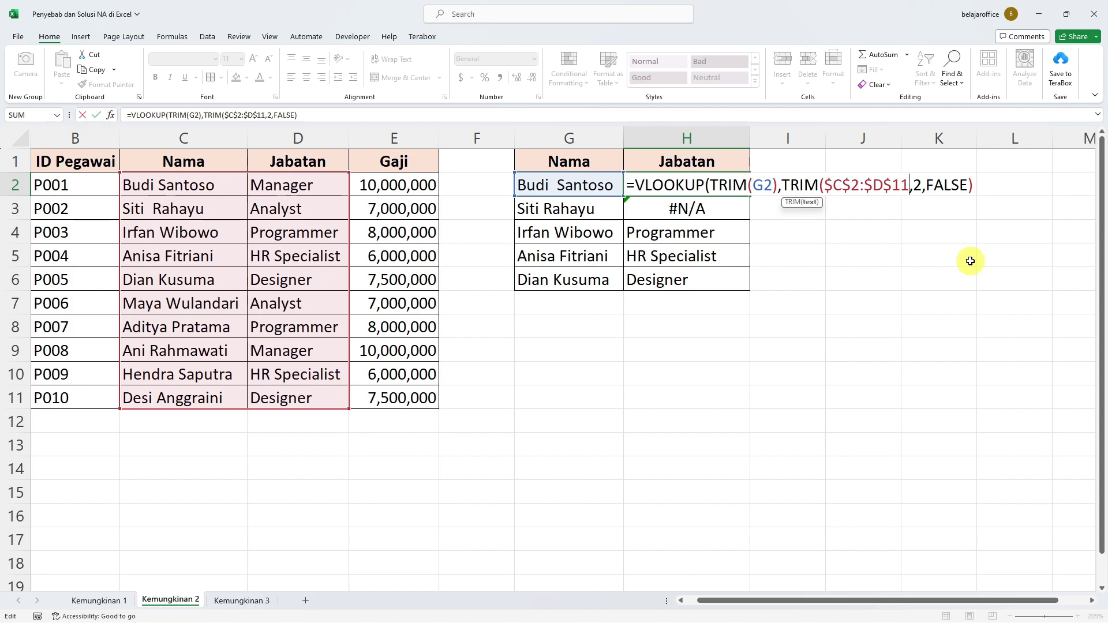
type(")")
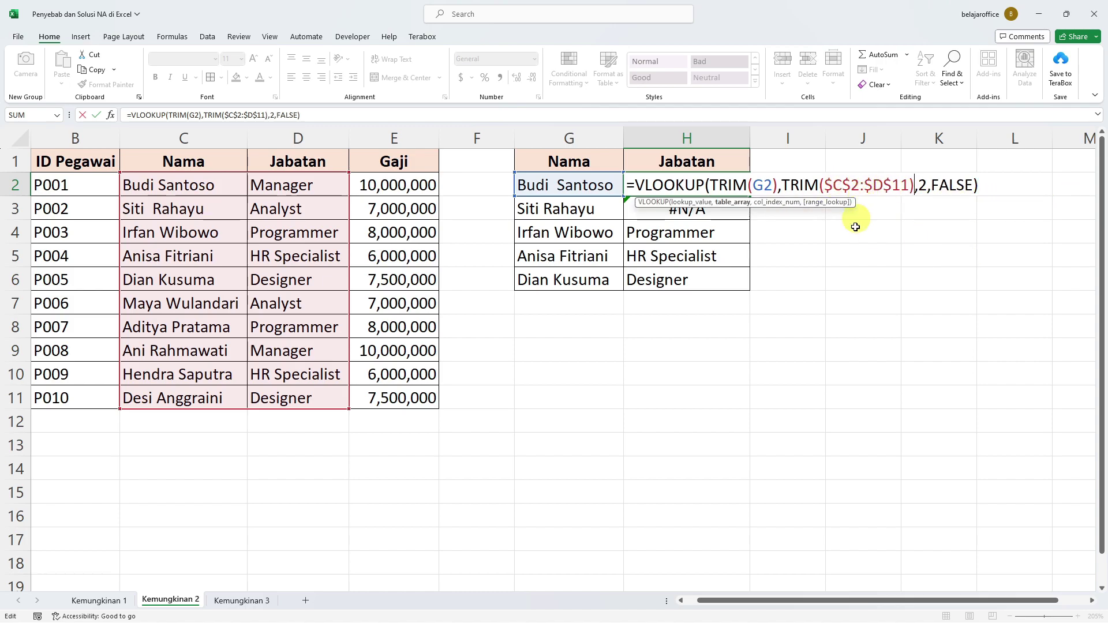
key("Return")
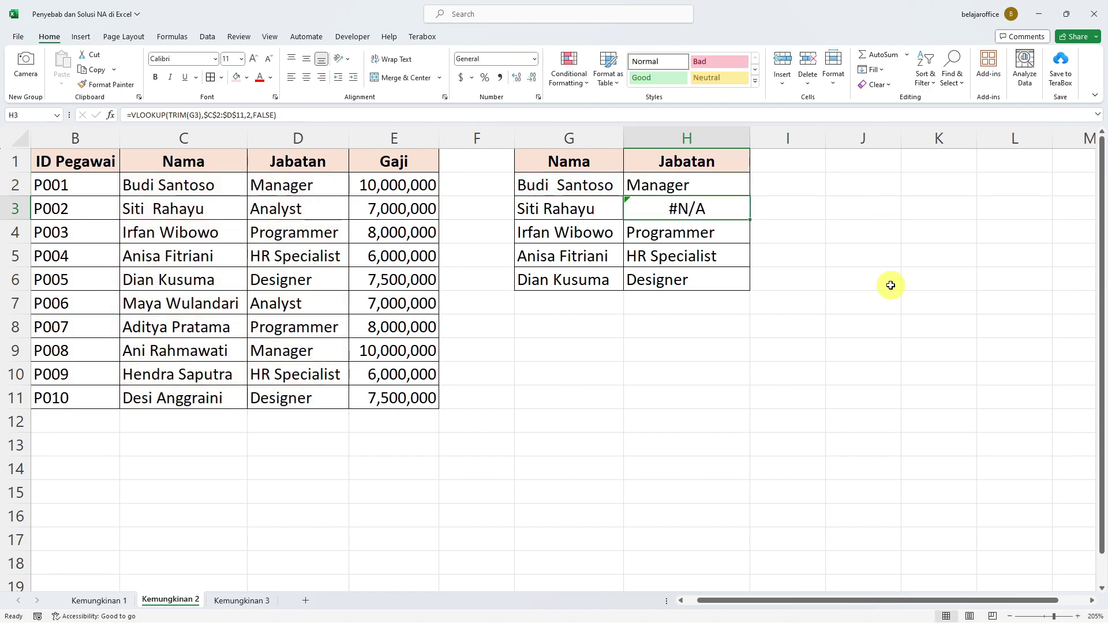
left_click(741, 188)
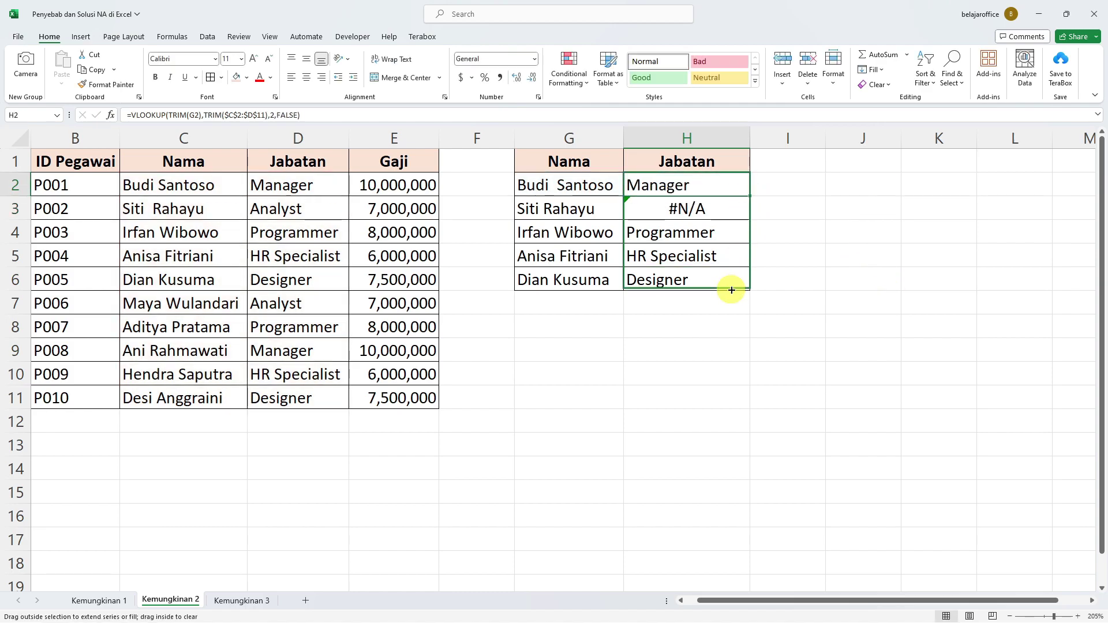
left_click_drag(752, 197, 732, 292)
left_click(658, 208)
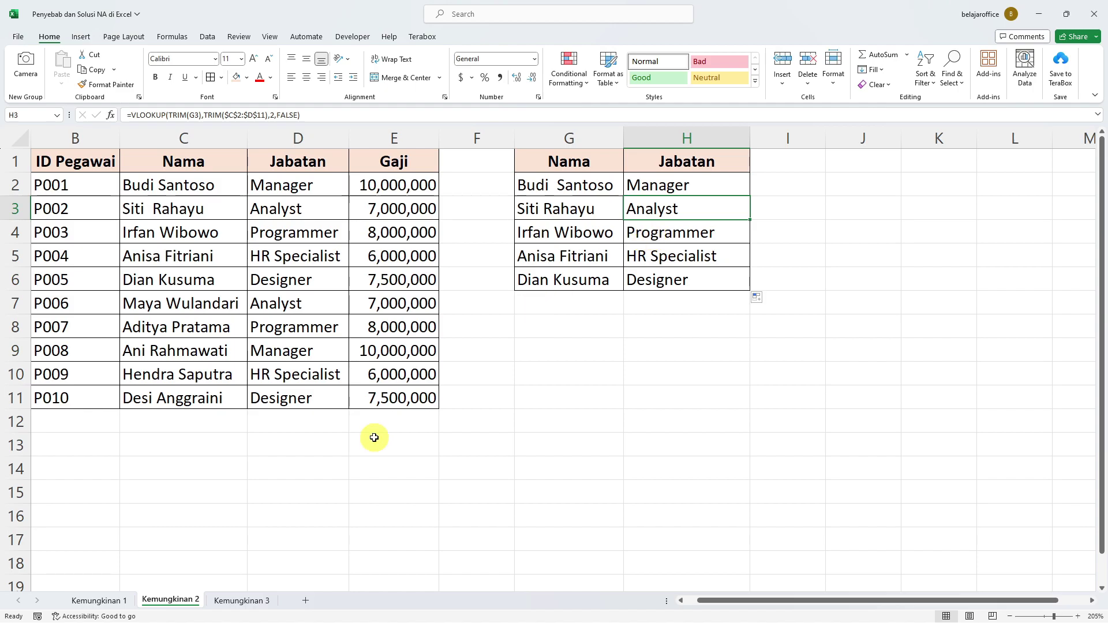
Step: Switch to the Kemungkinan 3 sheet and select the item codes starting at B004
left_click(254, 601)
left_click(583, 366)
left_click(668, 183)
left_click_drag(668, 184, 660, 213)
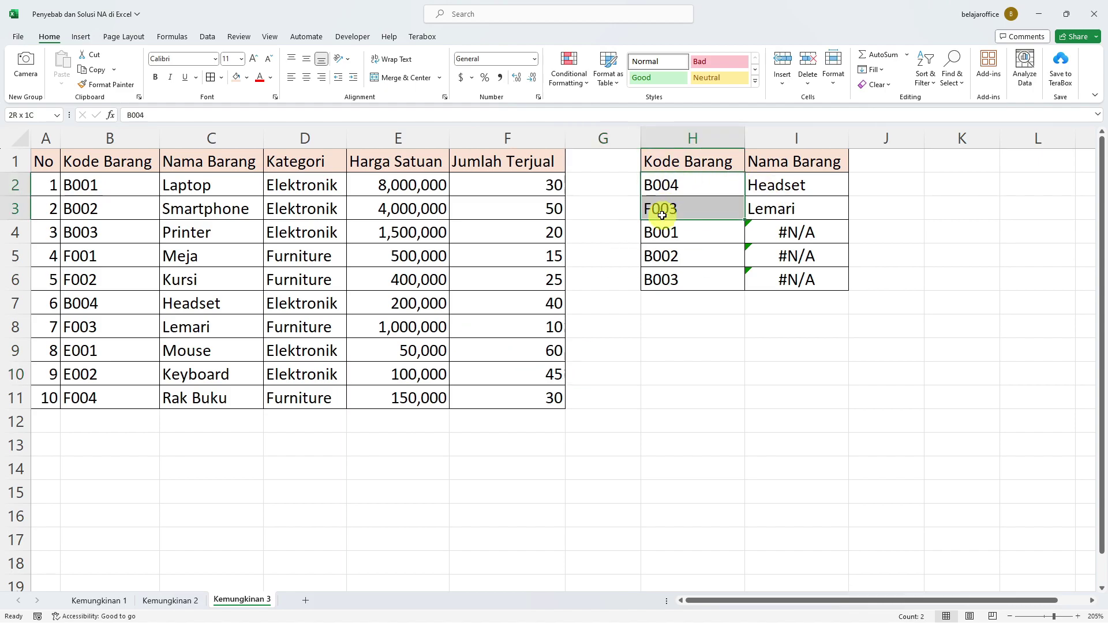
left_click(705, 183)
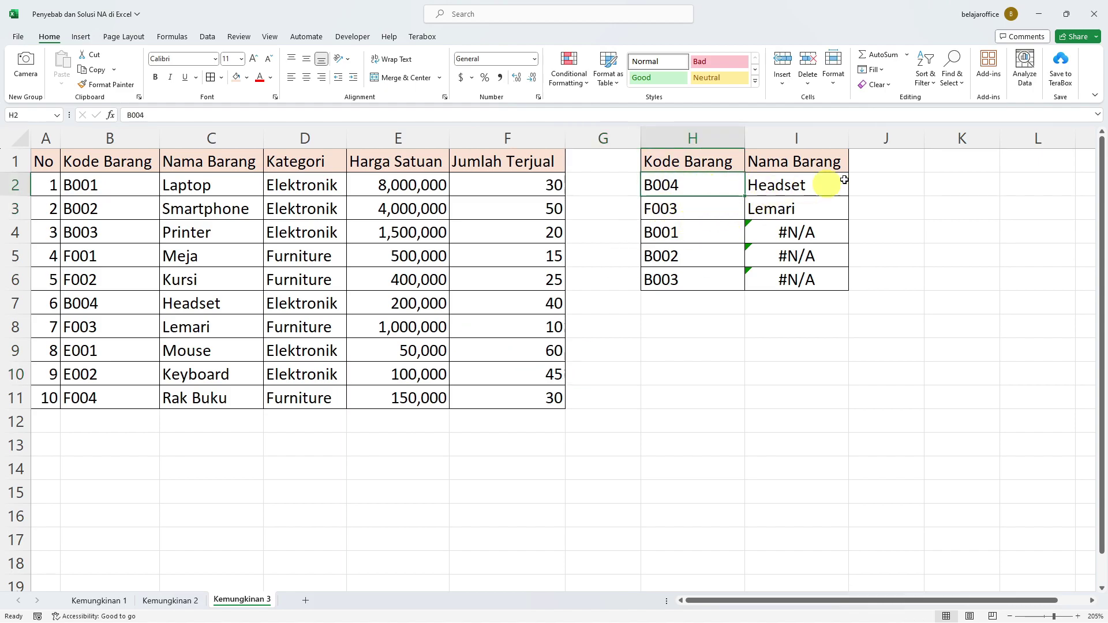
Step: Inspect the VLOOKUP ranges in I2 through I5, which shift down row by row
double_click(776, 184)
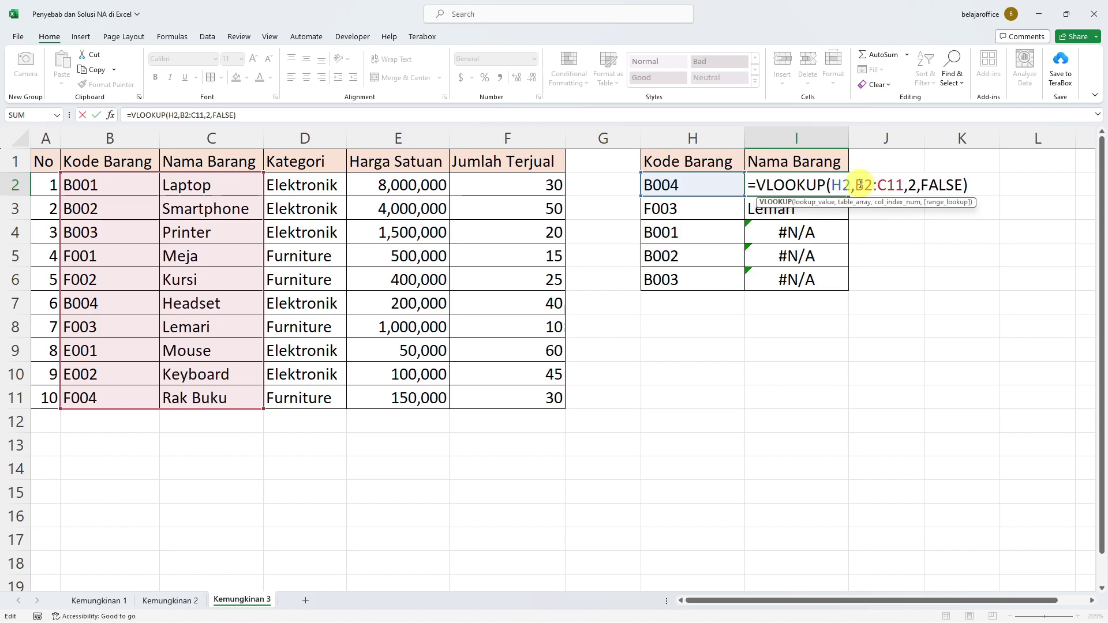
left_click_drag(856, 184, 904, 185)
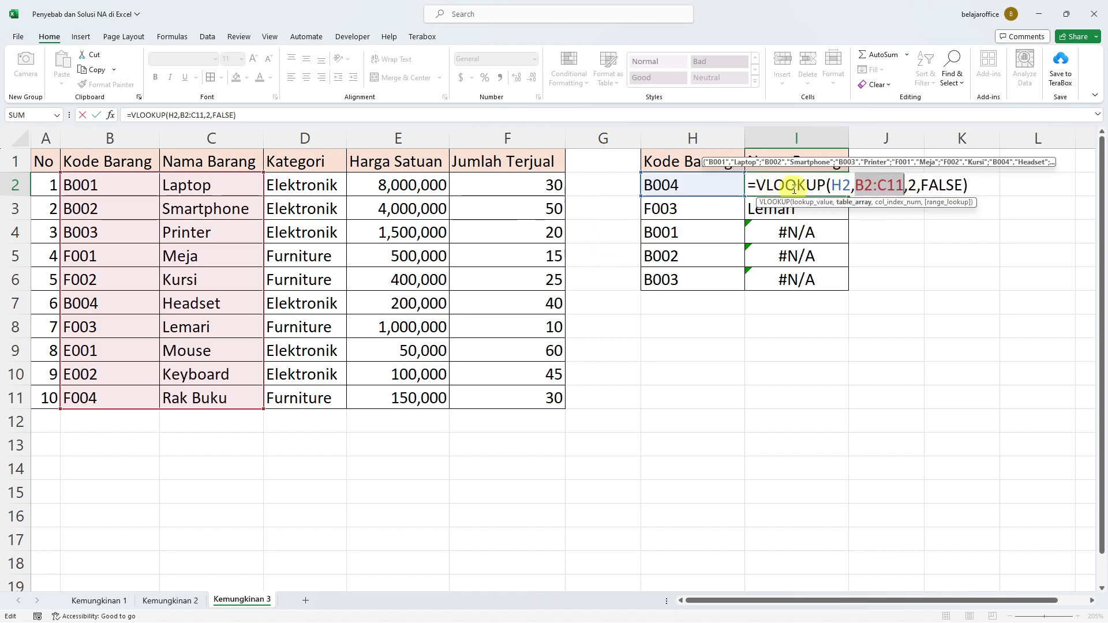
left_click(859, 185)
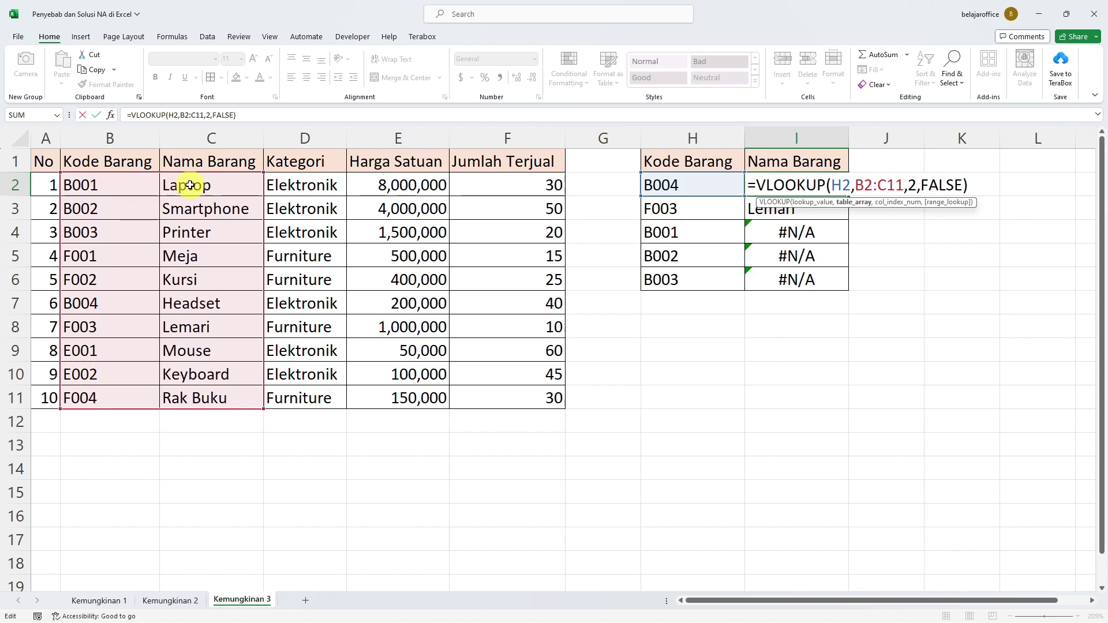
key("ctrl+Return")
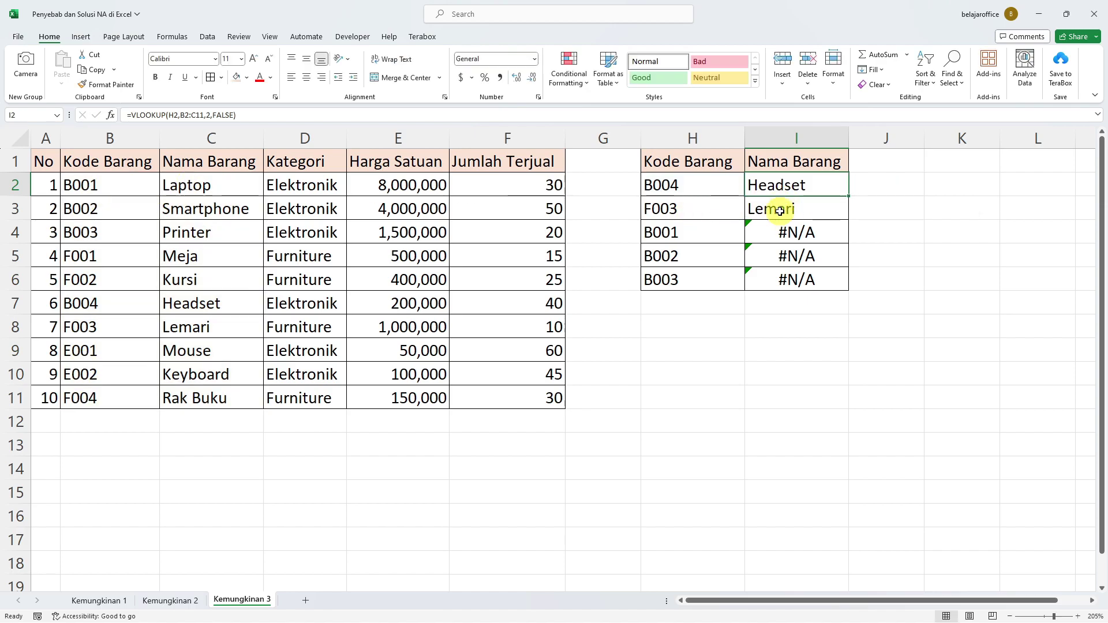
double_click(780, 210)
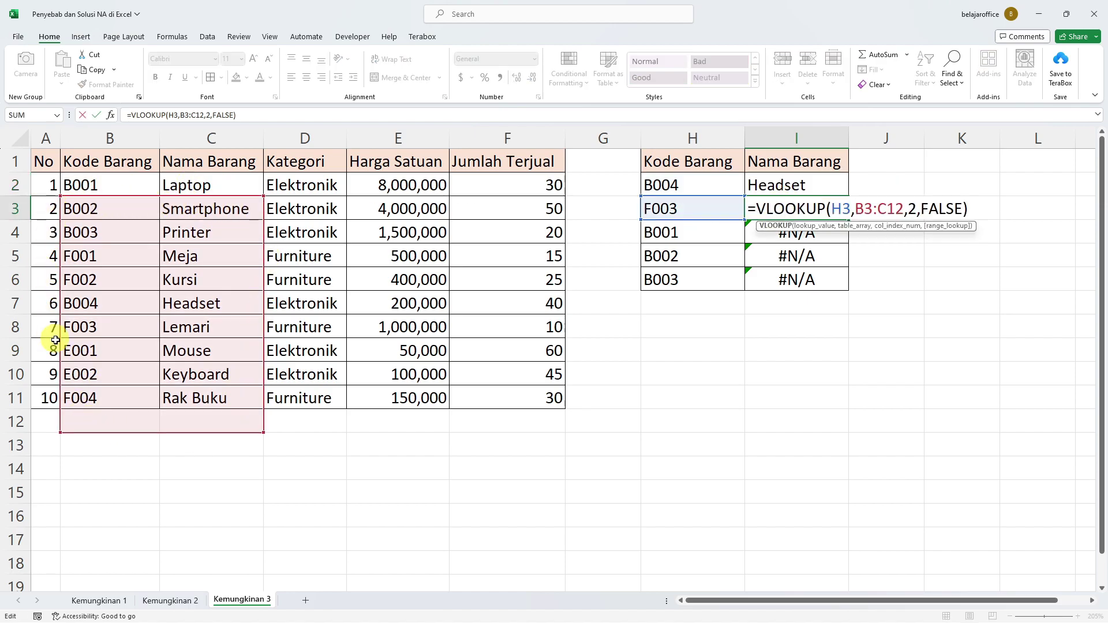
key("ctrl+Return")
double_click(781, 232)
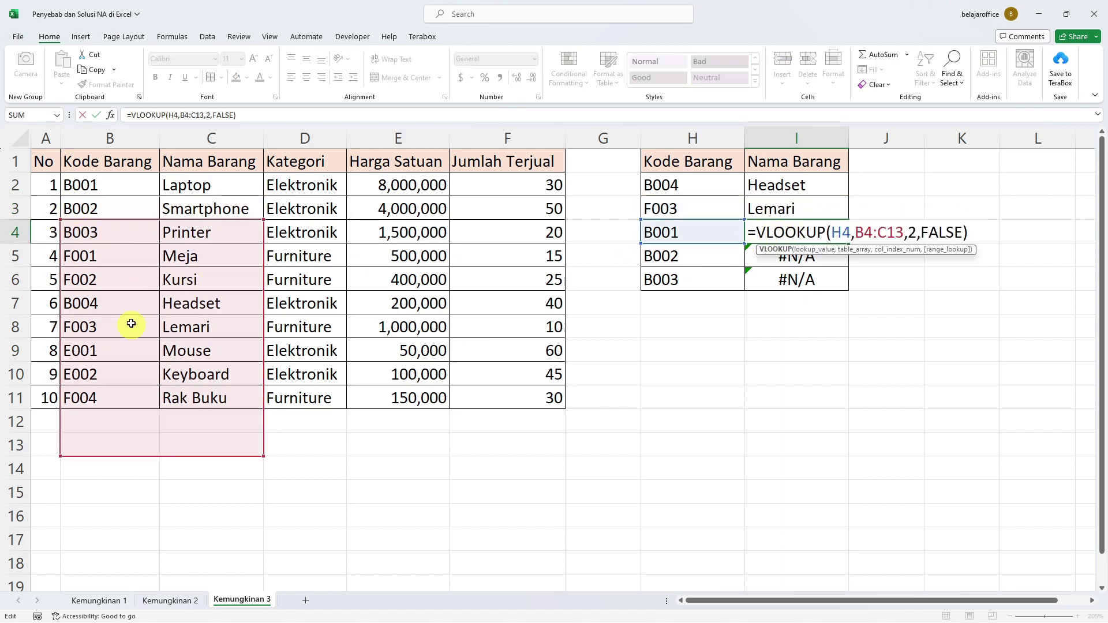
key("ctrl+Return")
double_click(796, 256)
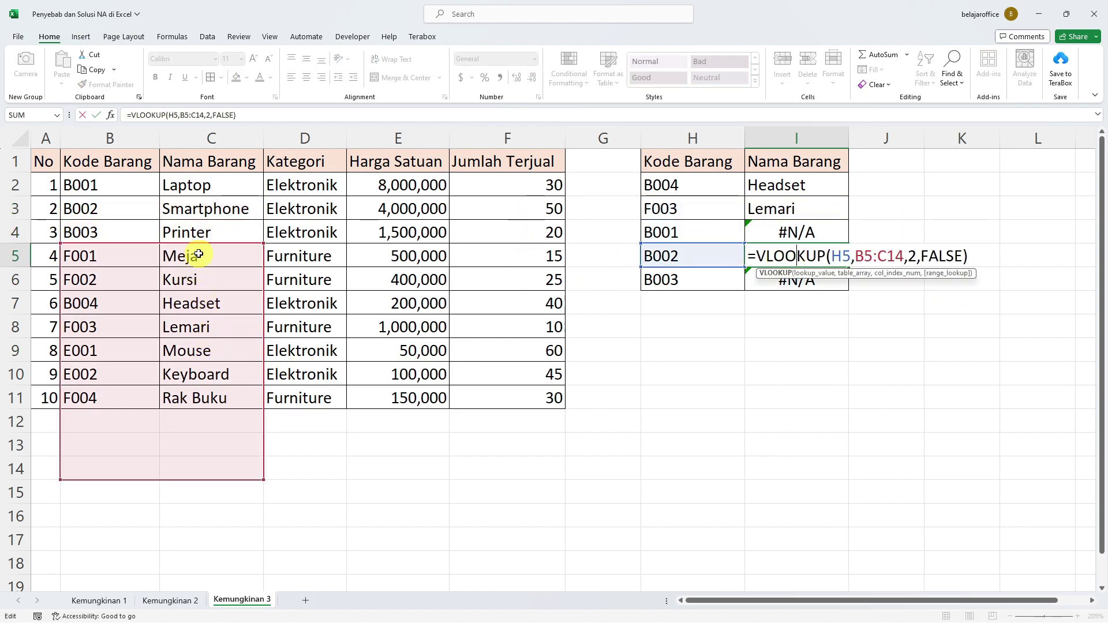
key("ctrl+Return")
left_click(792, 269)
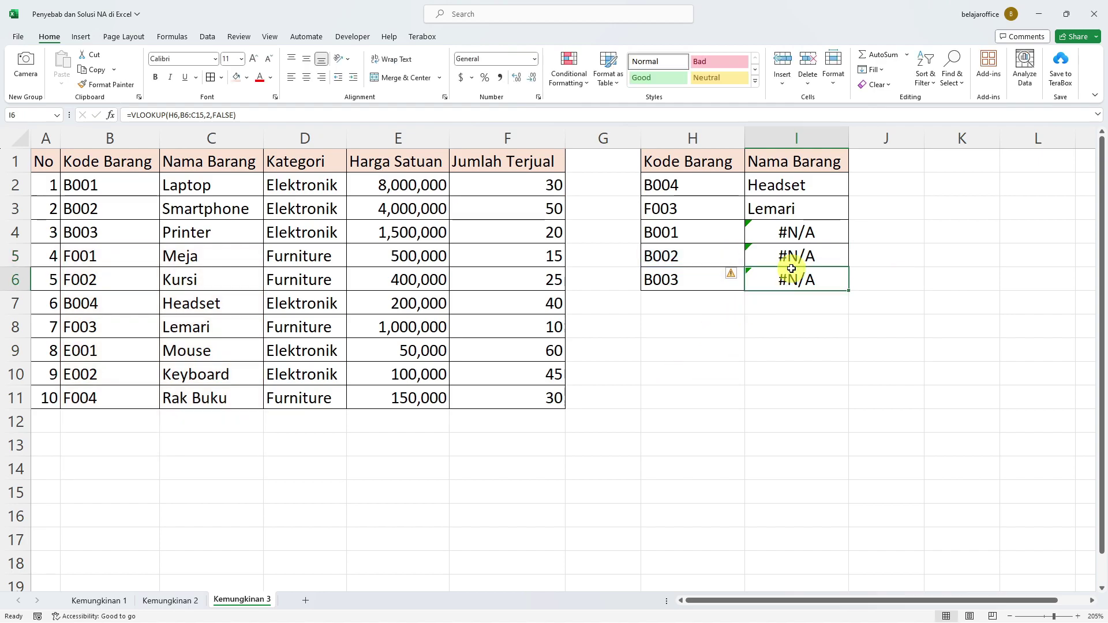
double_click(778, 183)
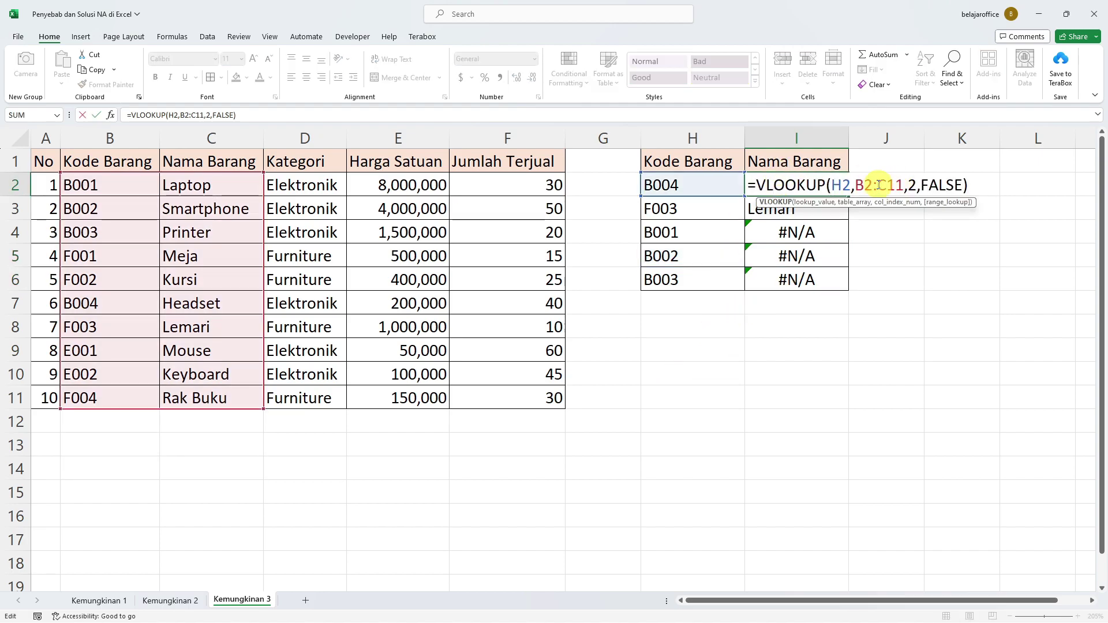
Step: Try adding dollar signs to B2:C11 by hand, then revert to the plain reference
left_click_drag(856, 185, 911, 184)
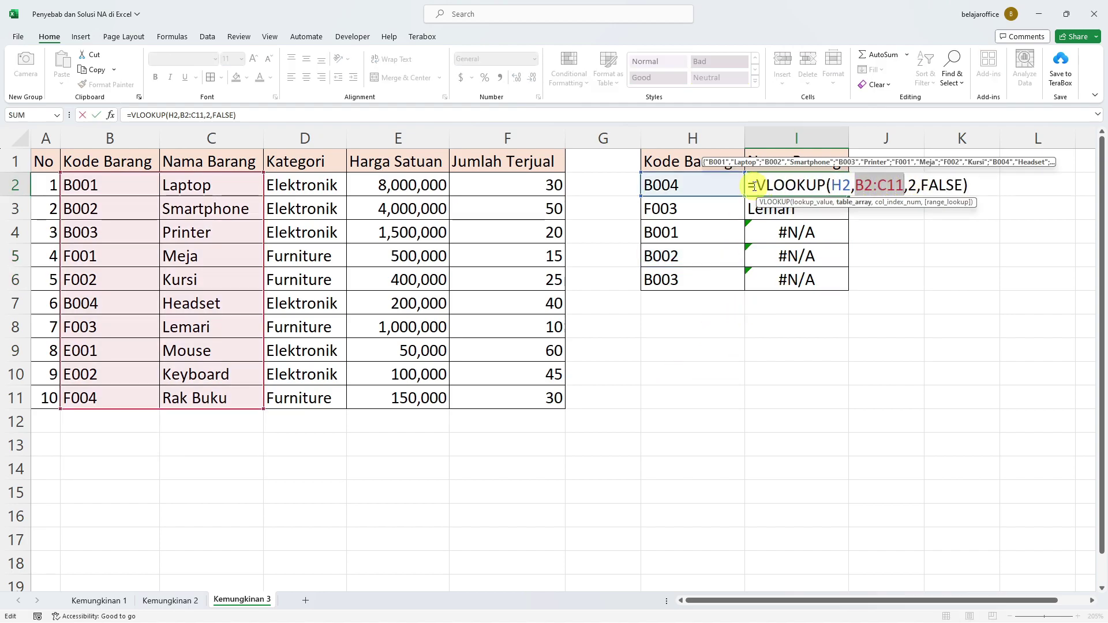
left_click(864, 186)
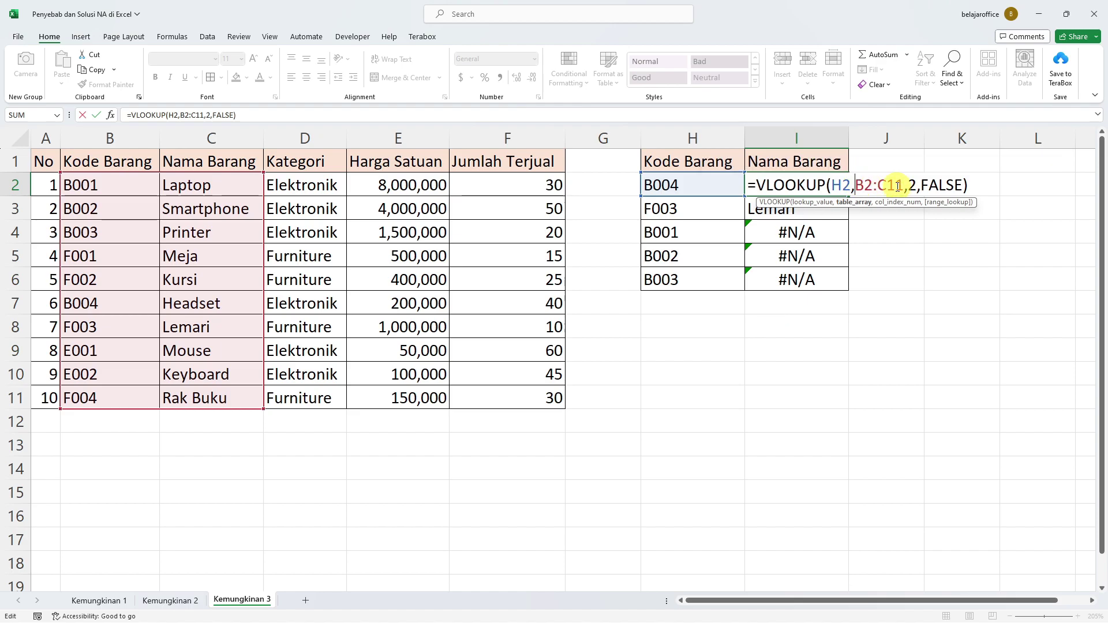
type("$")
left_click(873, 186)
type("$")
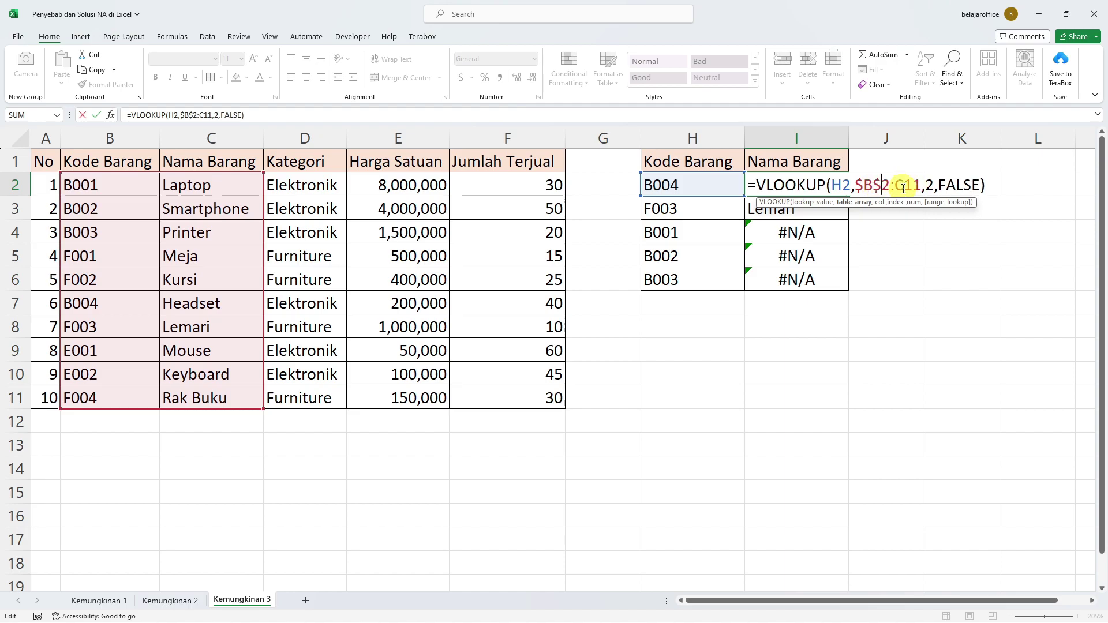
left_click(897, 184)
type("$")
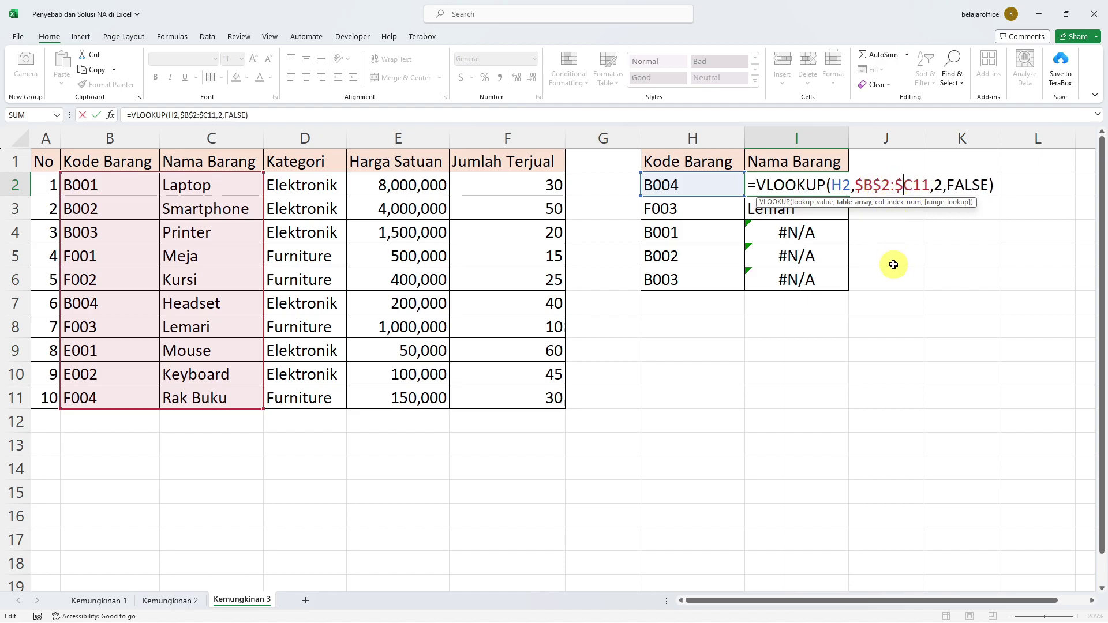
key("BackSpace")
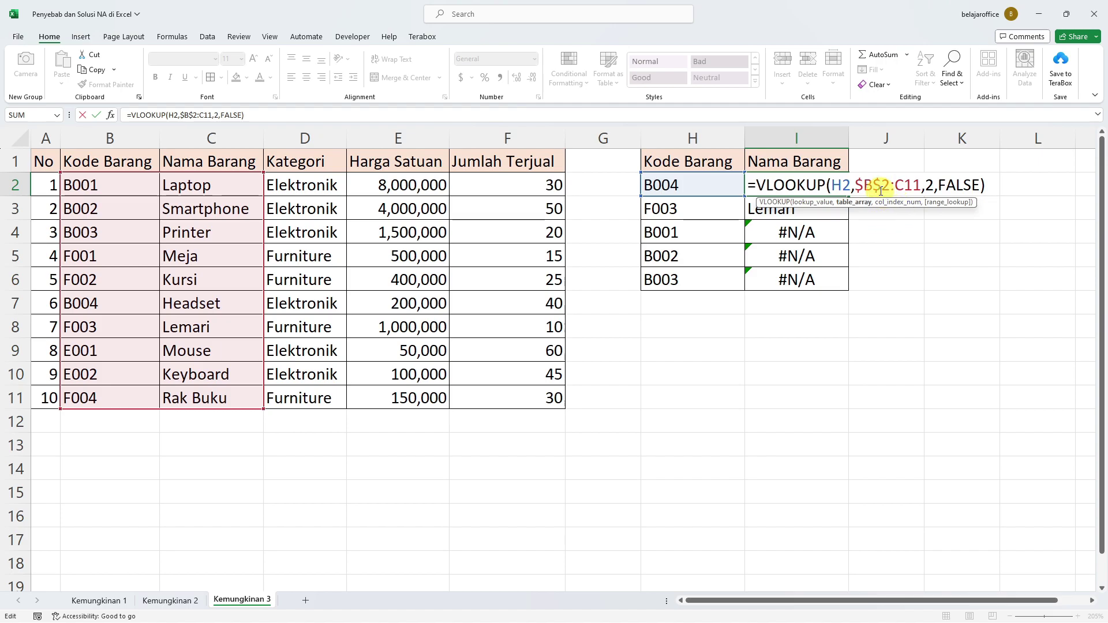
left_click(881, 185)
key("BackSpace")
Step: Make the range $B$2:$C$11 with F4 and commit I2's formula
left_click(860, 185)
key("BackSpace")
left_click_drag(855, 184, 907, 190)
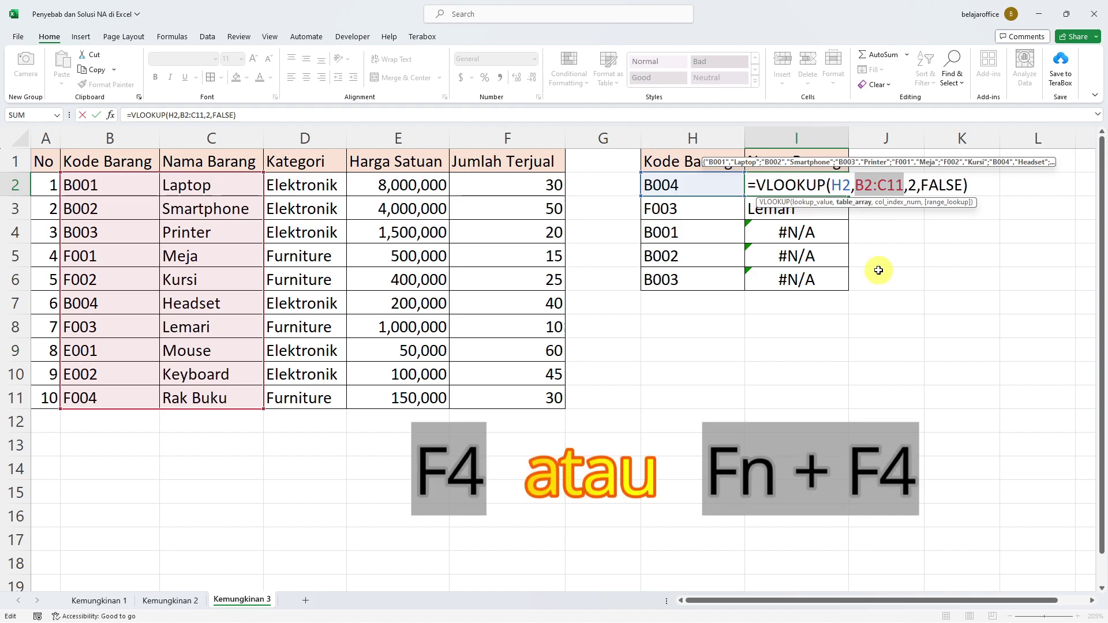
key("F4")
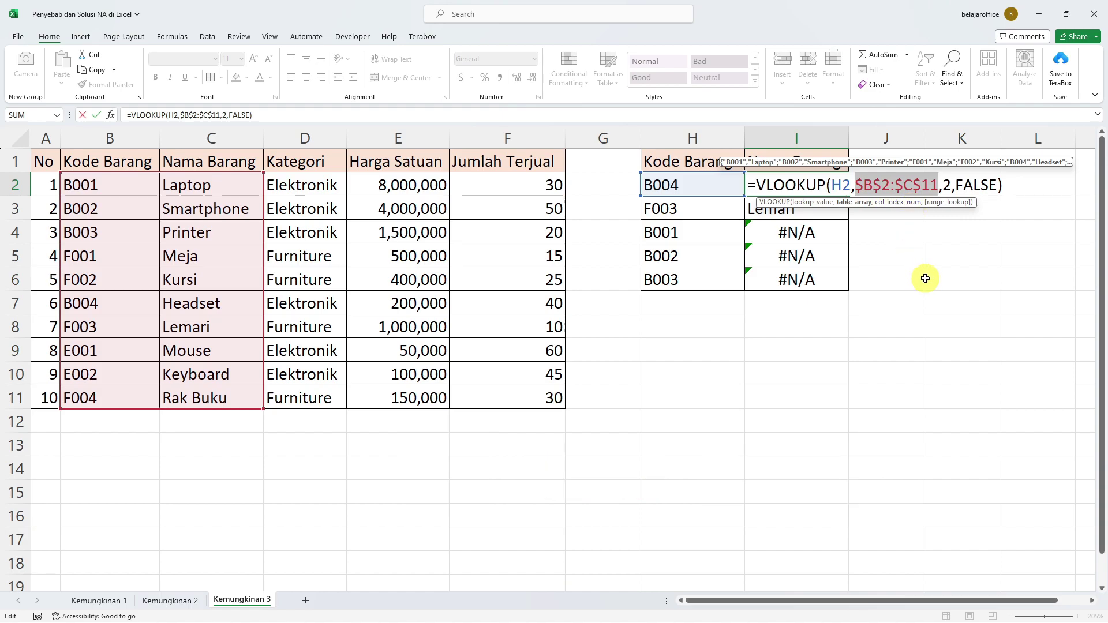
key("ctrl+Return")
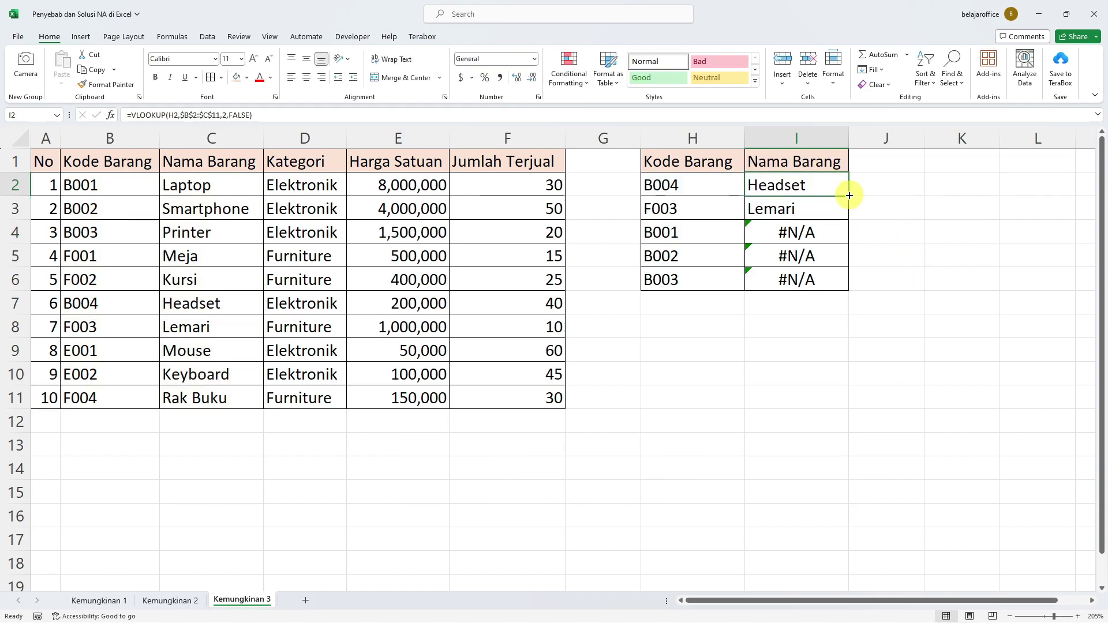
Step: Fill I2's formula down to I6 and confirm I4–I6 all use $B$2:$C$11
left_click_drag(850, 194, 838, 280)
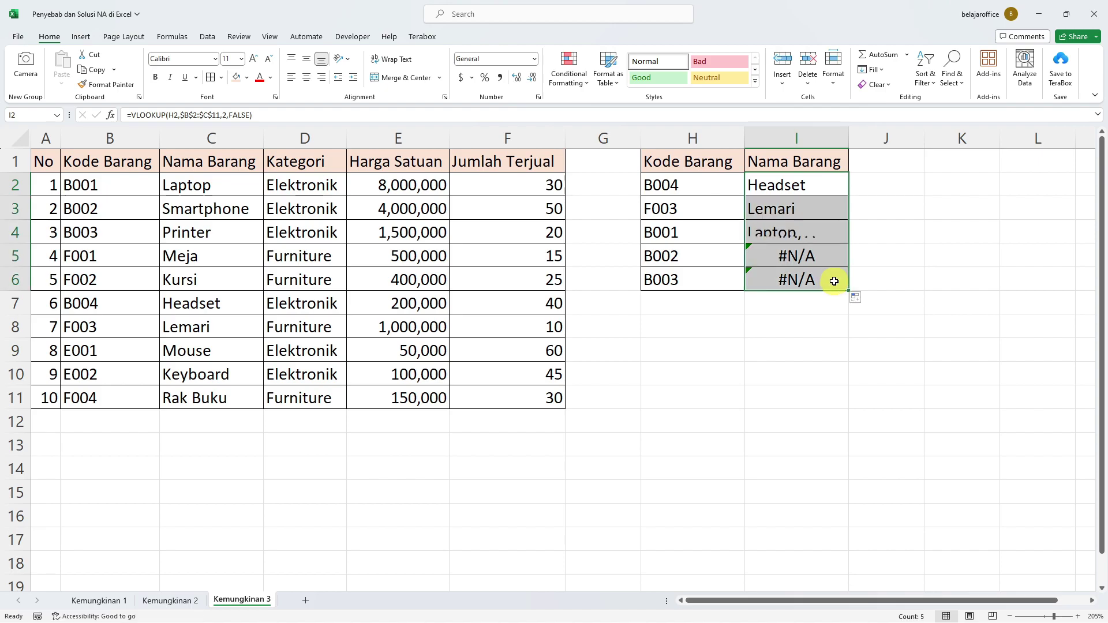
left_click(818, 238)
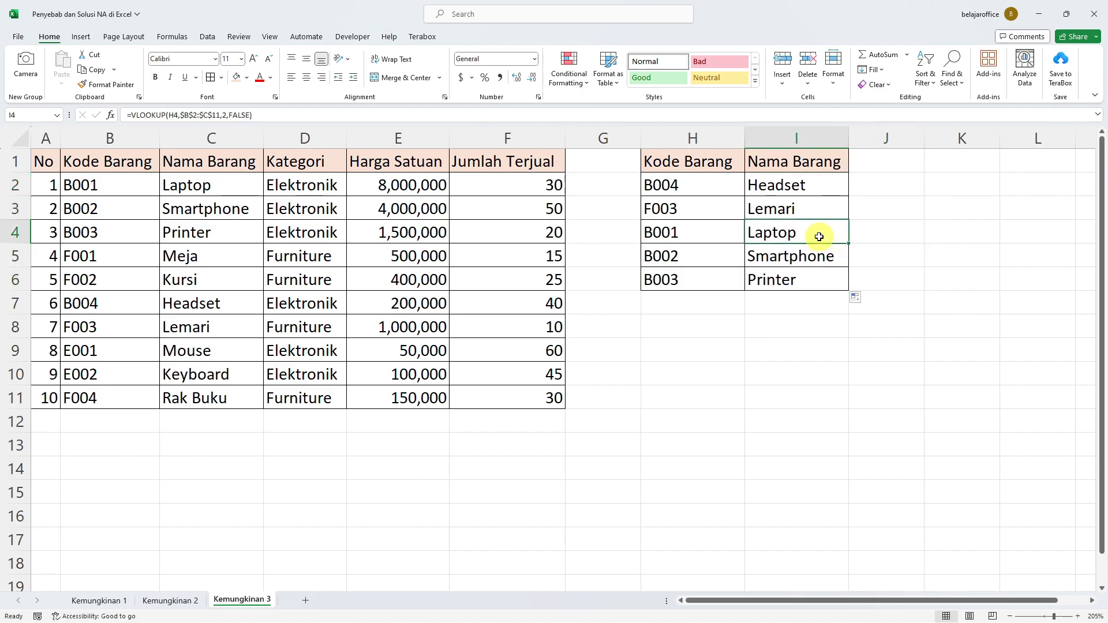
double_click(820, 237)
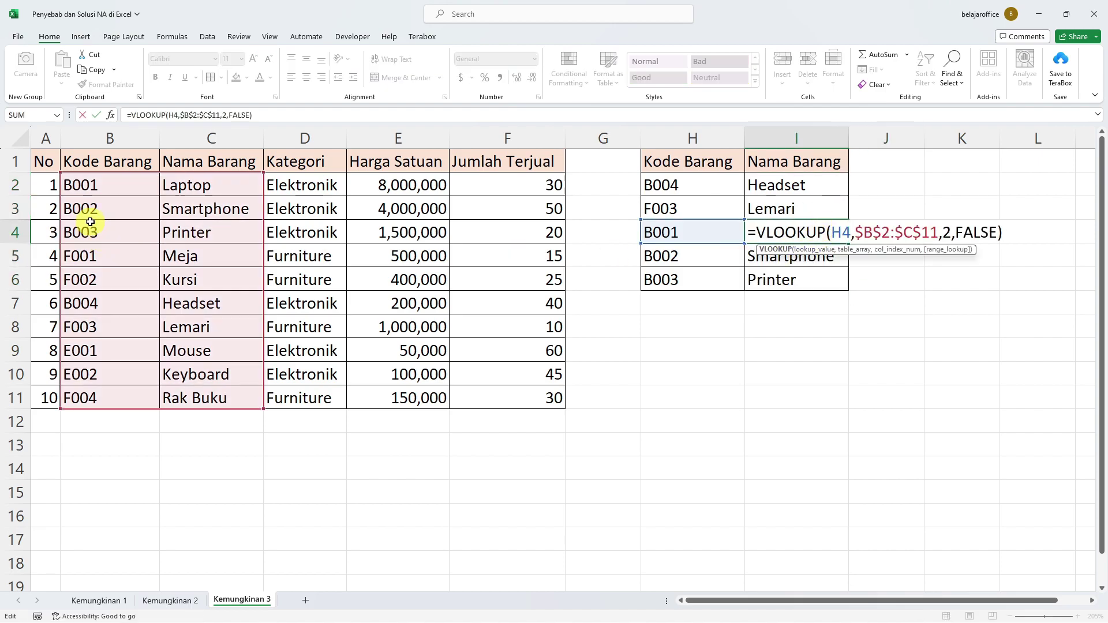
left_click(785, 263)
double_click(784, 263)
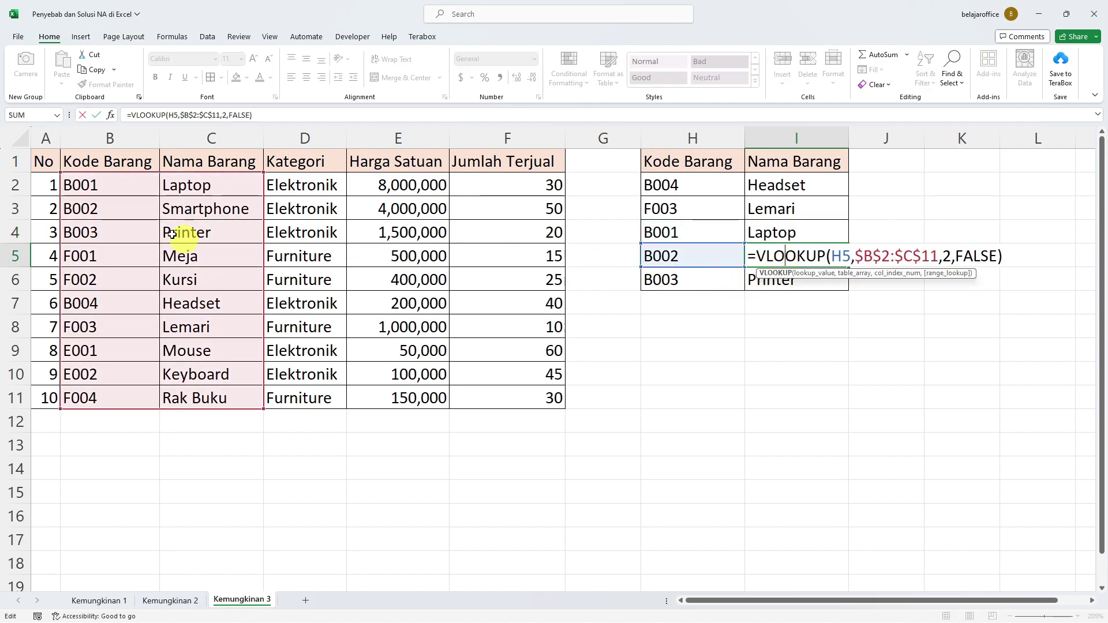
double_click(816, 284)
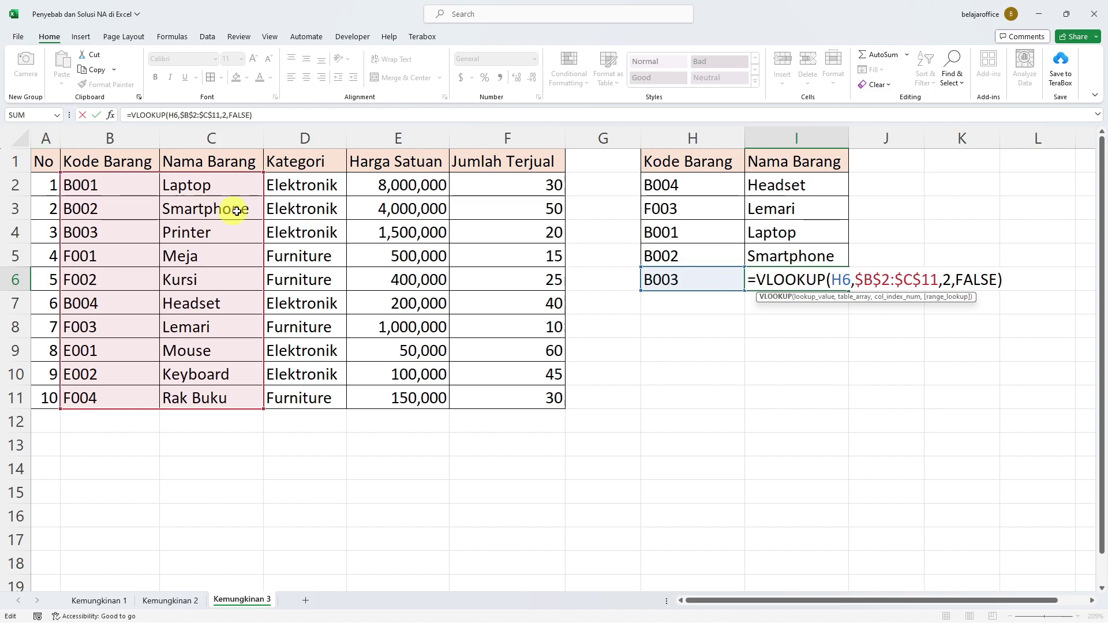
key("ctrl+Return")
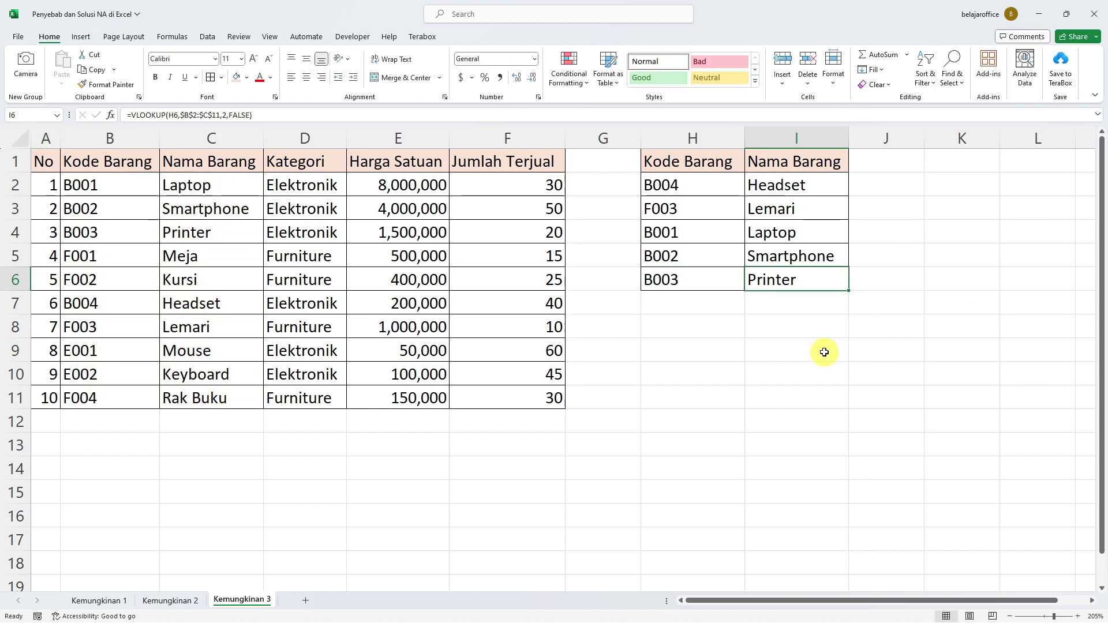